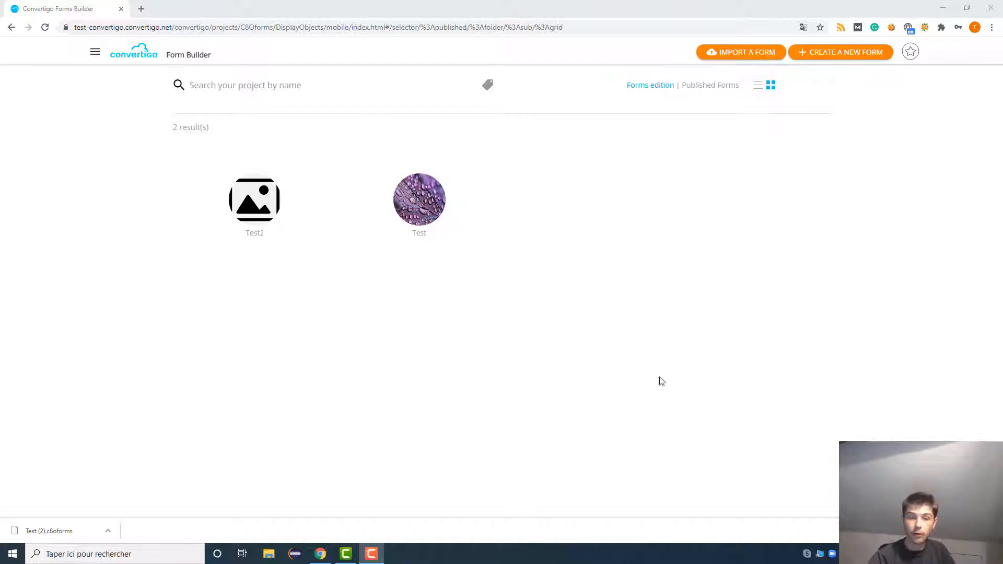
- Open the Test form, return to the Home page and show the Forms edition list
{"action": "left_click", "coordinate": [446, 211]}
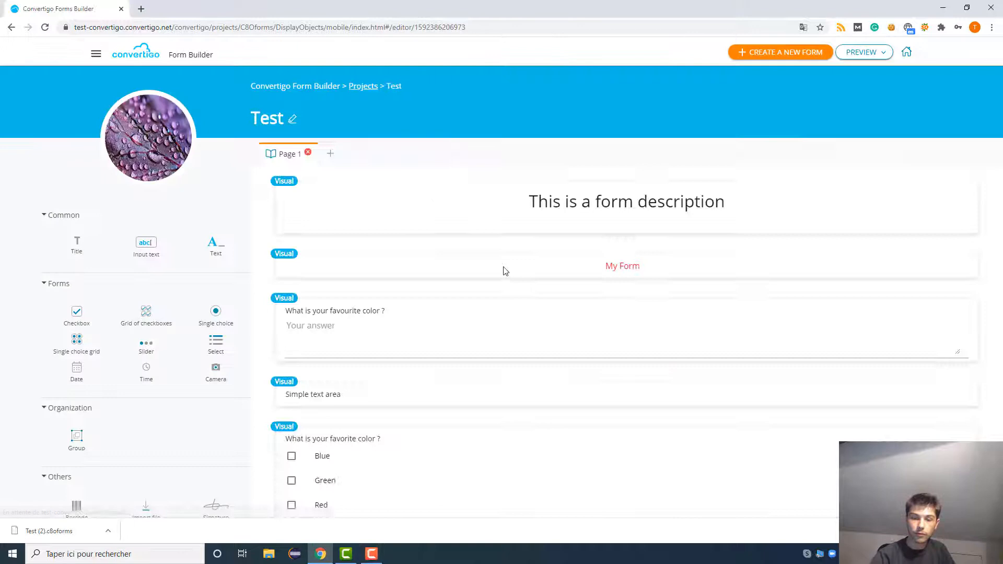
{"action": "scroll", "coordinate": [504, 271], "scroll_direction": "down", "scroll_amount": 5}
{"action": "left_click", "coordinate": [95, 54]}
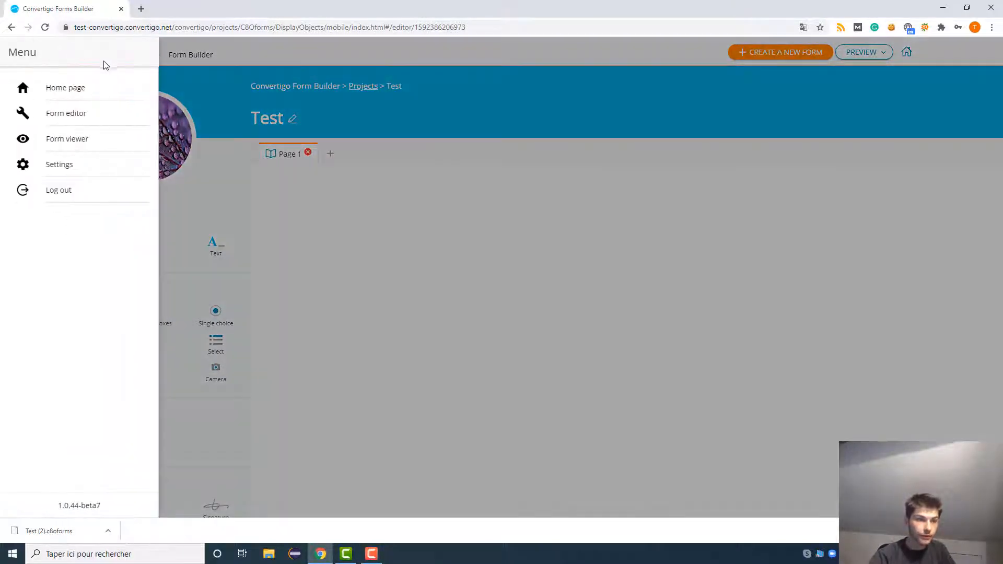
{"action": "left_click", "coordinate": [65, 87]}
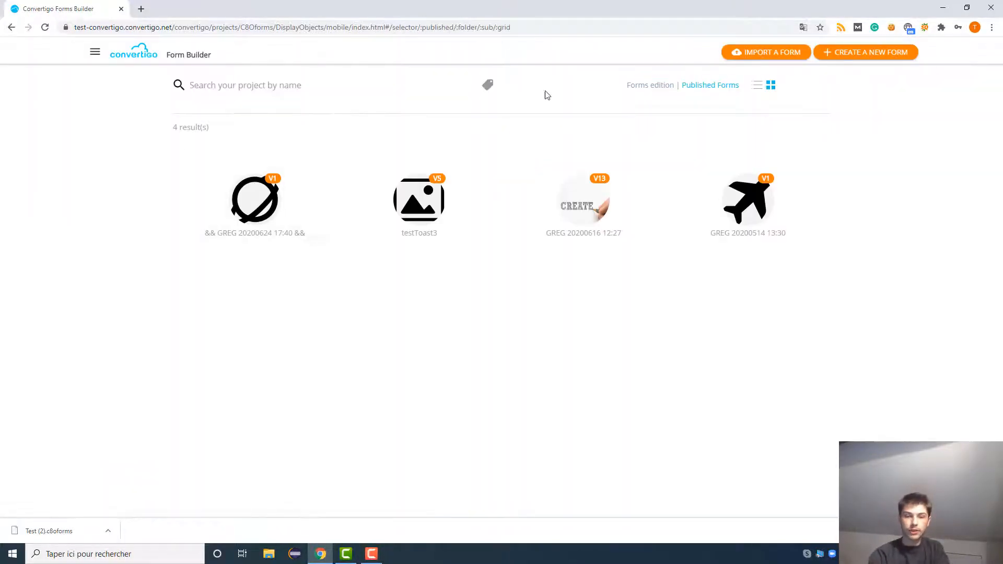
{"action": "left_click", "coordinate": [651, 86]}
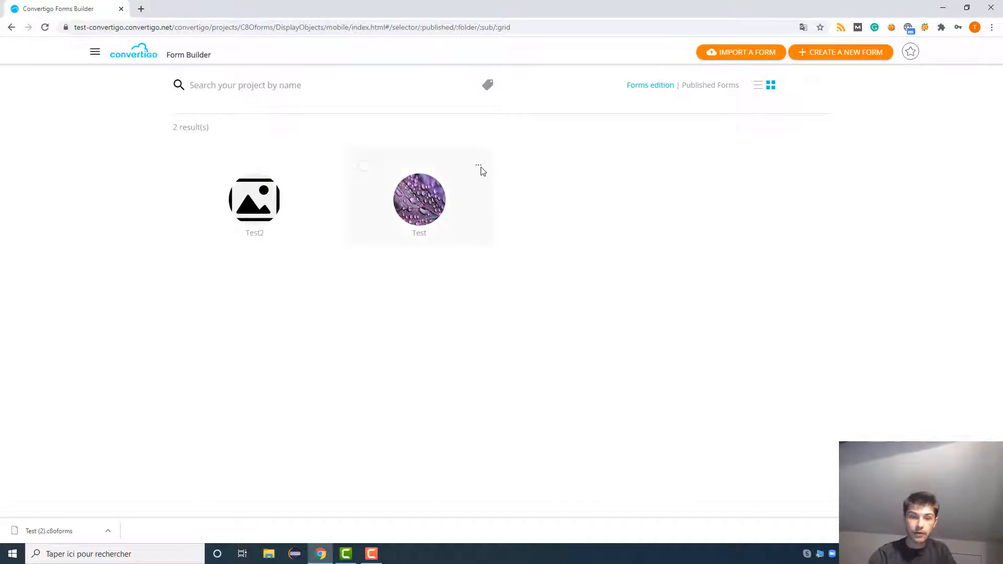
- Publish the Test form from its card's action menu, creating version V1
{"action": "left_click", "coordinate": [480, 169]}
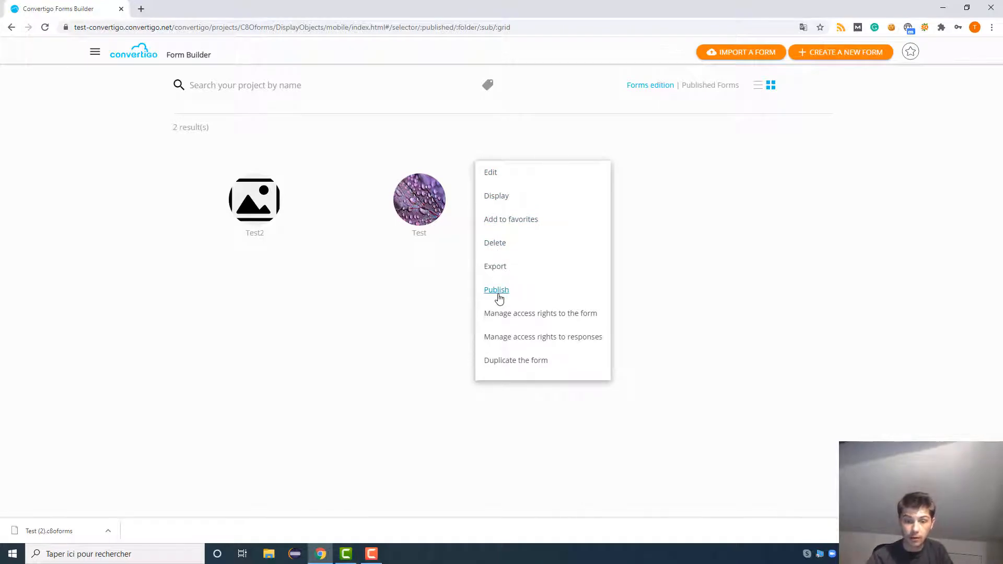
{"action": "left_click", "coordinate": [496, 290]}
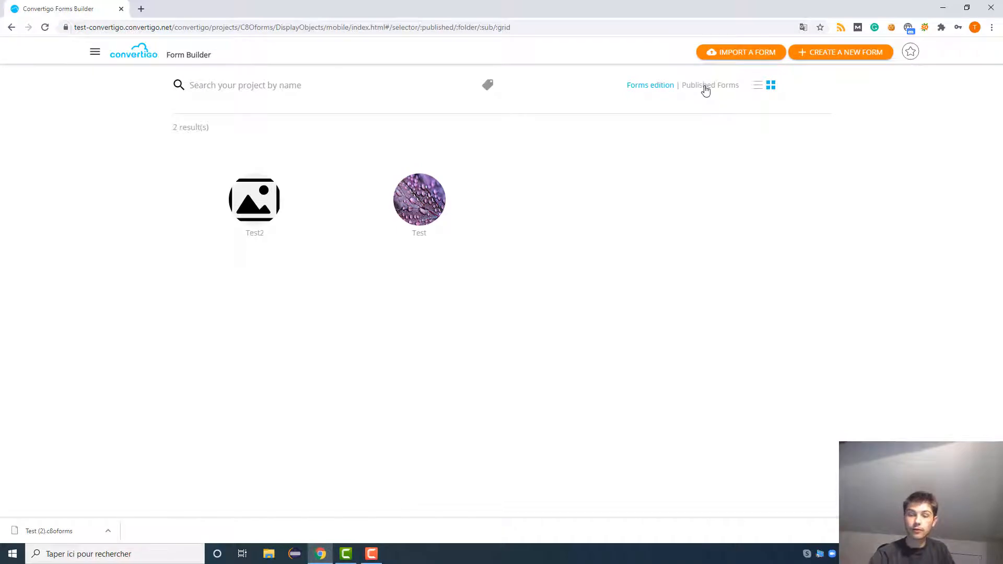
- Display the published Test form, go back to Published Forms and reopen Test's actions
{"action": "left_click", "coordinate": [707, 85]}
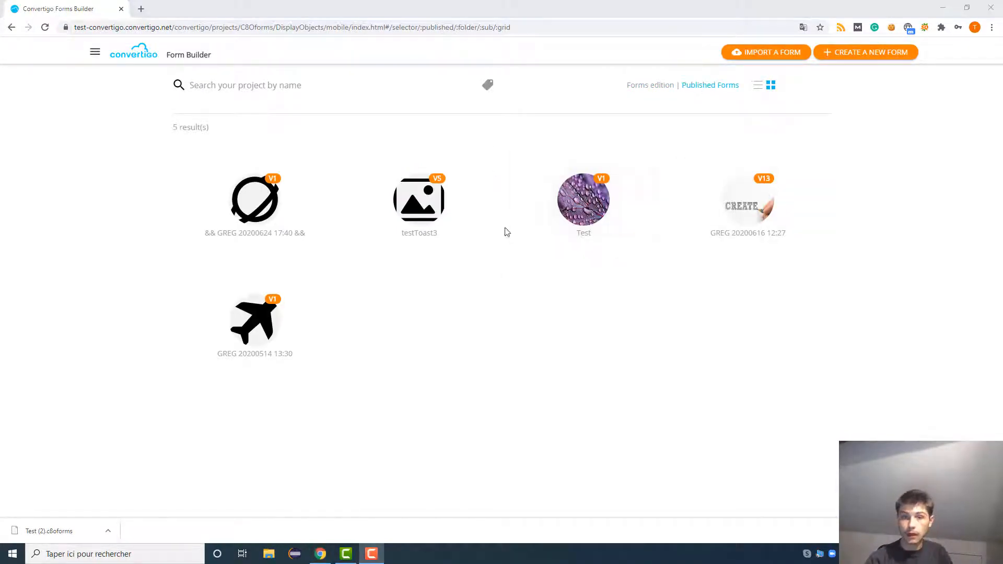
{"action": "mouse_move", "coordinate": [584, 200]}
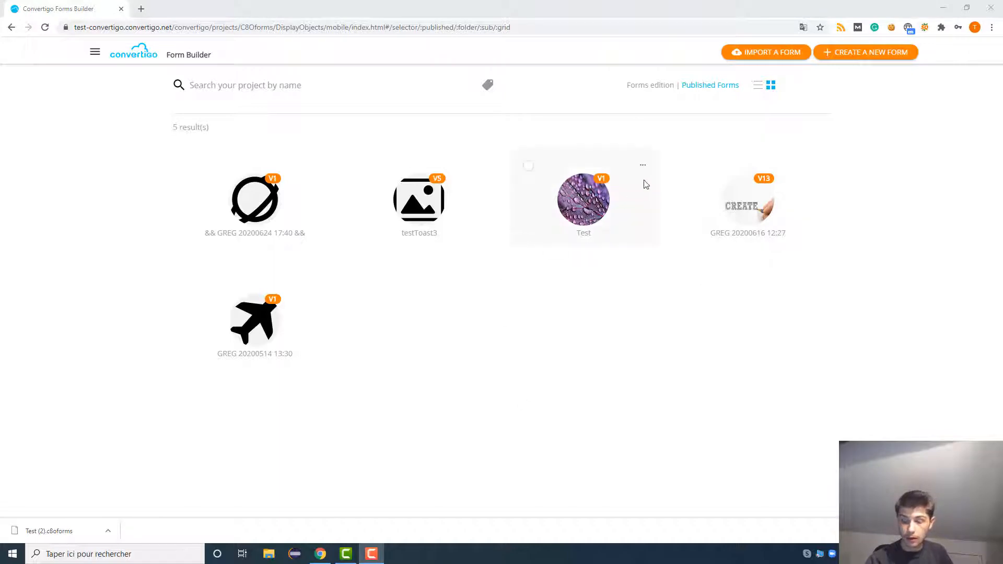
{"action": "left_click", "coordinate": [645, 169]}
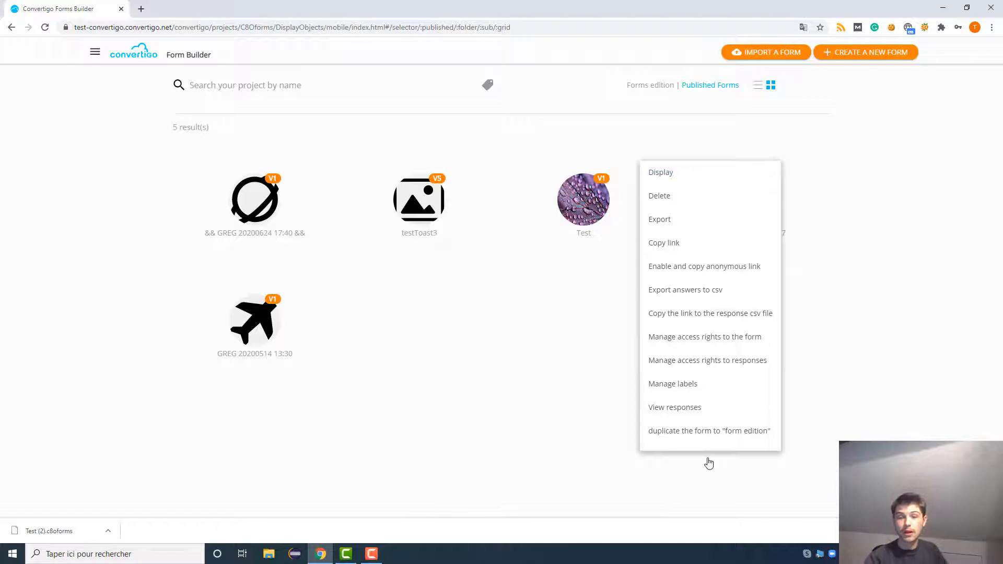
{"action": "left_click", "coordinate": [661, 172]}
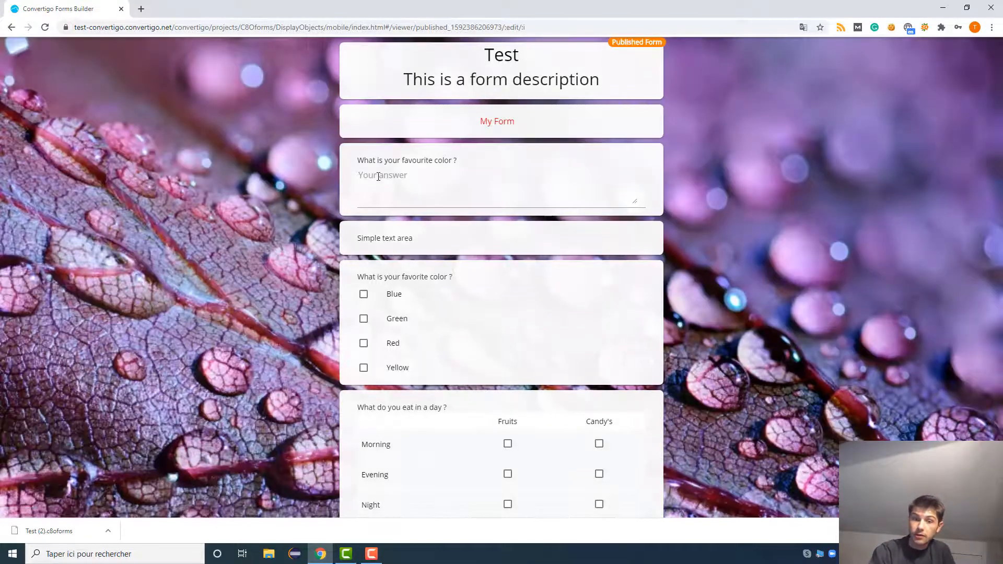
{"action": "scroll", "coordinate": [380, 179], "scroll_direction": "down", "scroll_amount": 10}
{"action": "scroll", "coordinate": [379, 179], "scroll_direction": "down", "scroll_amount": 10}
{"action": "scroll", "coordinate": [380, 179], "scroll_direction": "down", "scroll_amount": 10}
{"action": "scroll", "coordinate": [380, 179], "scroll_direction": "up", "scroll_amount": 15}
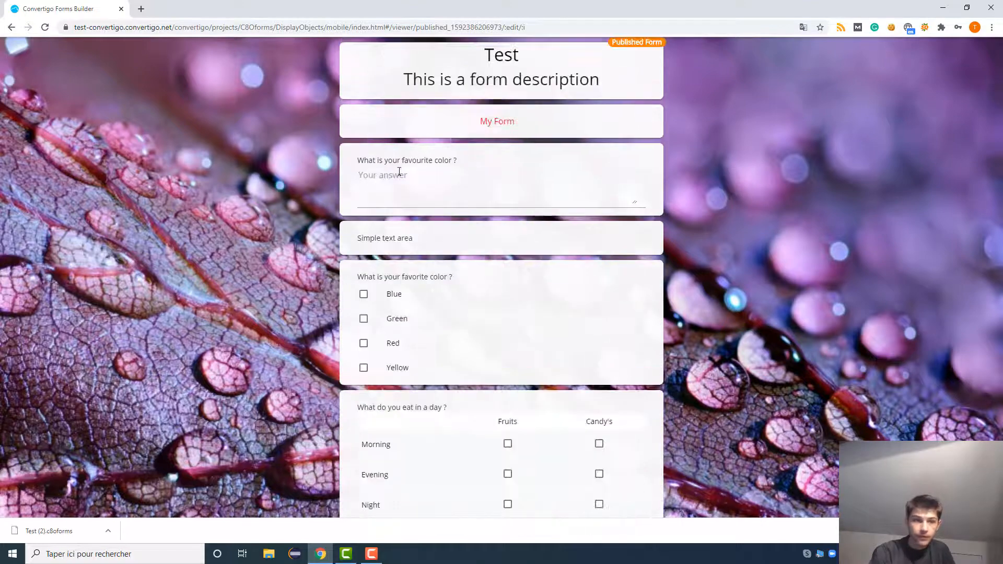
{"action": "left_click", "coordinate": [12, 26]}
{"action": "right_click", "coordinate": [583, 196]}
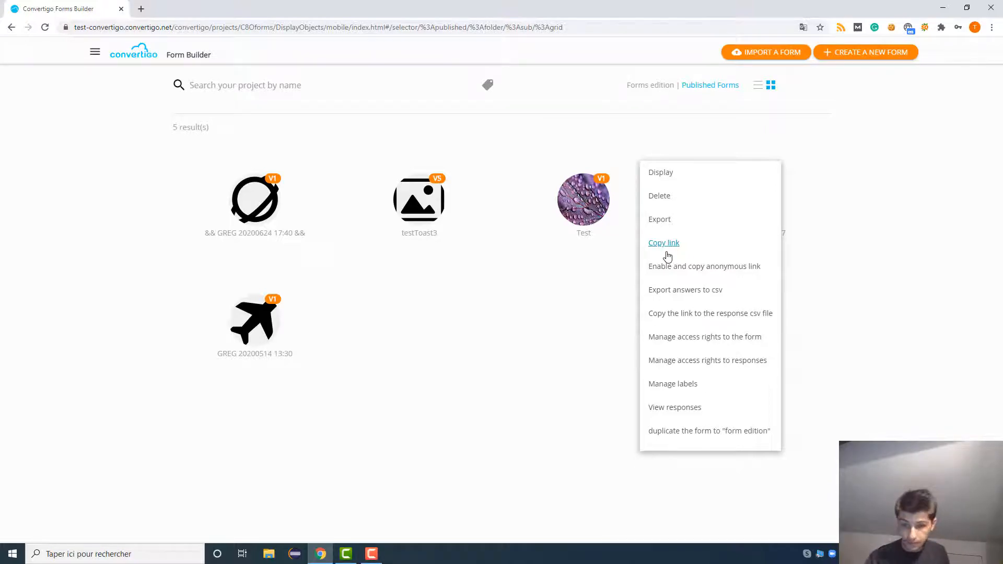
- Enable and copy Test's anonymous link and open it in a new browser tab
{"action": "left_click", "coordinate": [668, 256]}
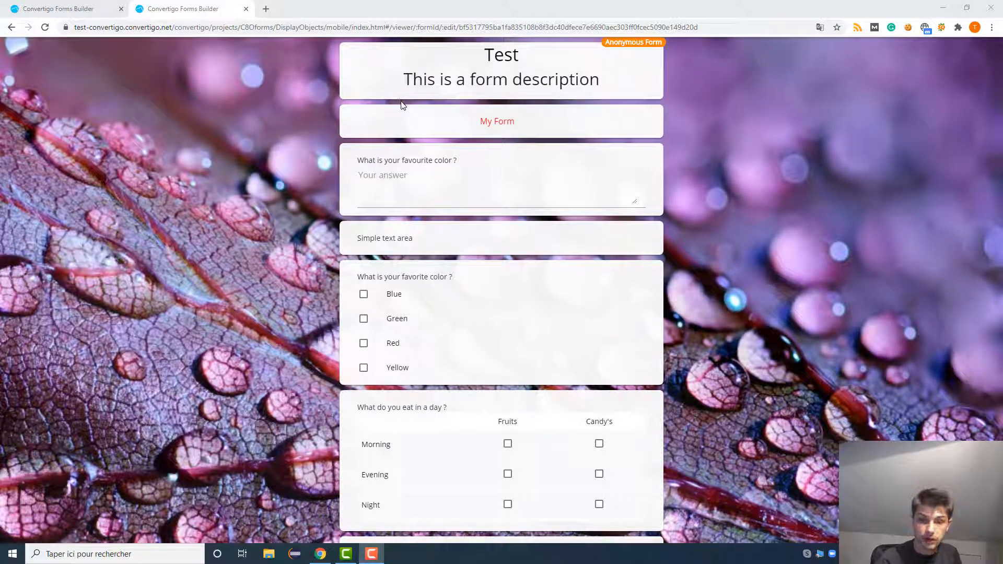
- Answer Blue, tick colour checkboxes, pick meal choices in the grid and select Grey
{"action": "left_click", "coordinate": [482, 187]}
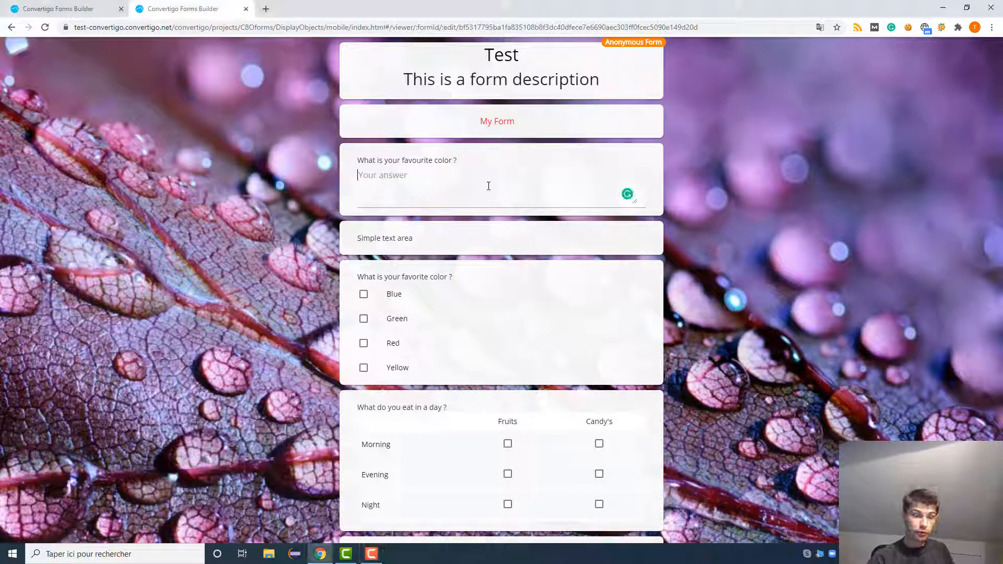
{"action": "type", "text": "Blue"}
{"action": "scroll", "coordinate": [502, 274], "scroll_direction": "down", "scroll_amount": 1}
{"action": "left_click", "coordinate": [363, 267]}
{"action": "scroll", "coordinate": [501, 275], "scroll_direction": "down", "scroll_amount": 3}
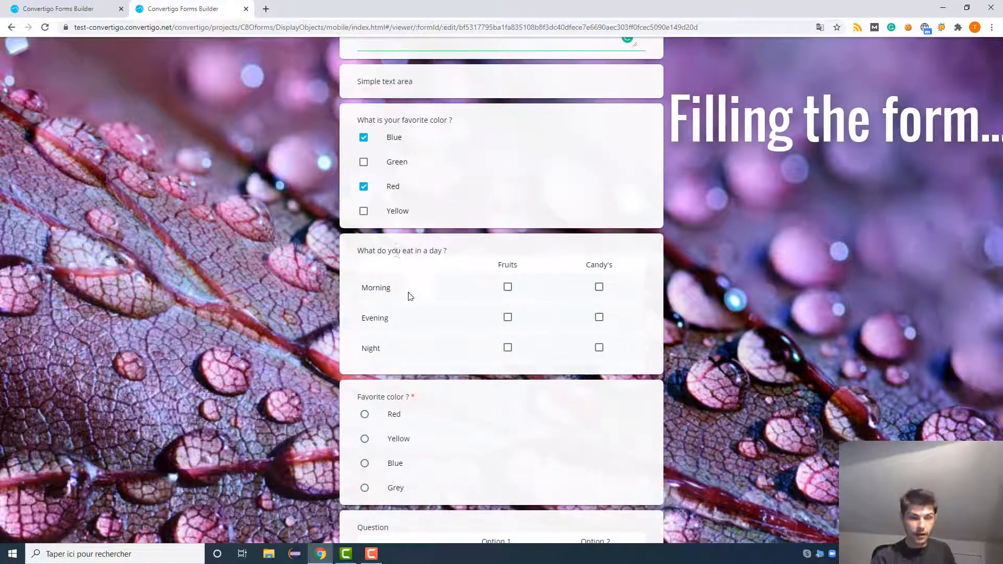
{"action": "left_click", "coordinate": [507, 391]}
{"action": "left_click", "coordinate": [599, 452]}
{"action": "scroll", "coordinate": [502, 314], "scroll_direction": "down", "scroll_amount": 3}
{"action": "left_click", "coordinate": [365, 330]}
{"action": "scroll", "coordinate": [502, 314], "scroll_direction": "down", "scroll_amount": 2}
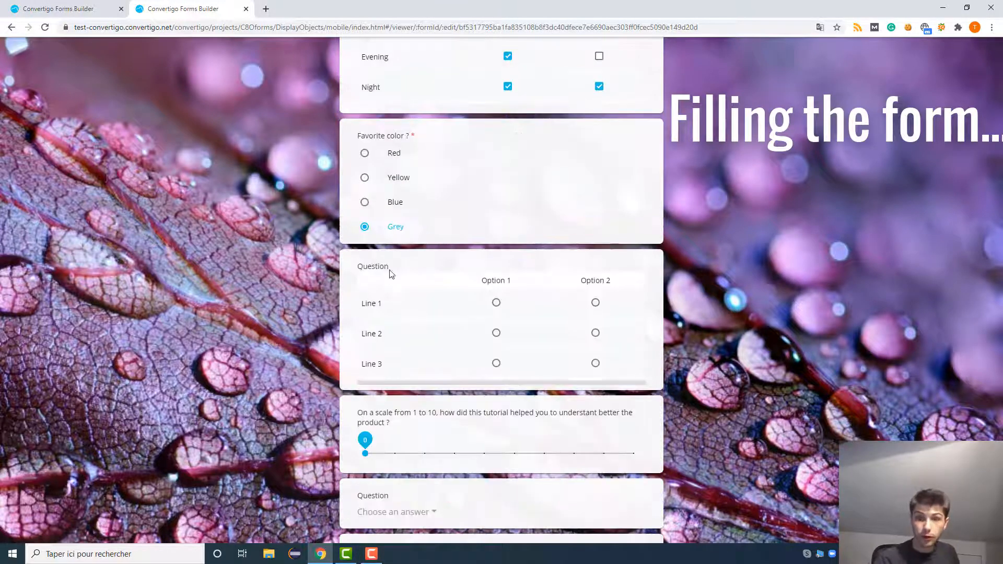
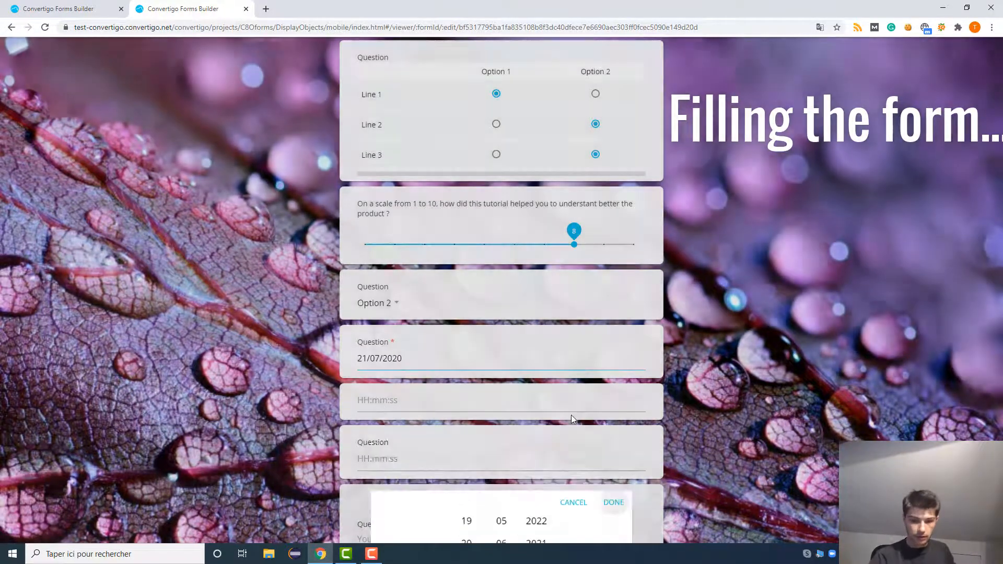
- Answer the date and time questions and choose Option 1 in the titled question
{"action": "left_click", "coordinate": [408, 399]}
{"action": "left_click", "coordinate": [616, 423]}
{"action": "scroll", "coordinate": [502, 313], "scroll_direction": "down", "scroll_amount": 4}
{"action": "left_click", "coordinate": [365, 271]}
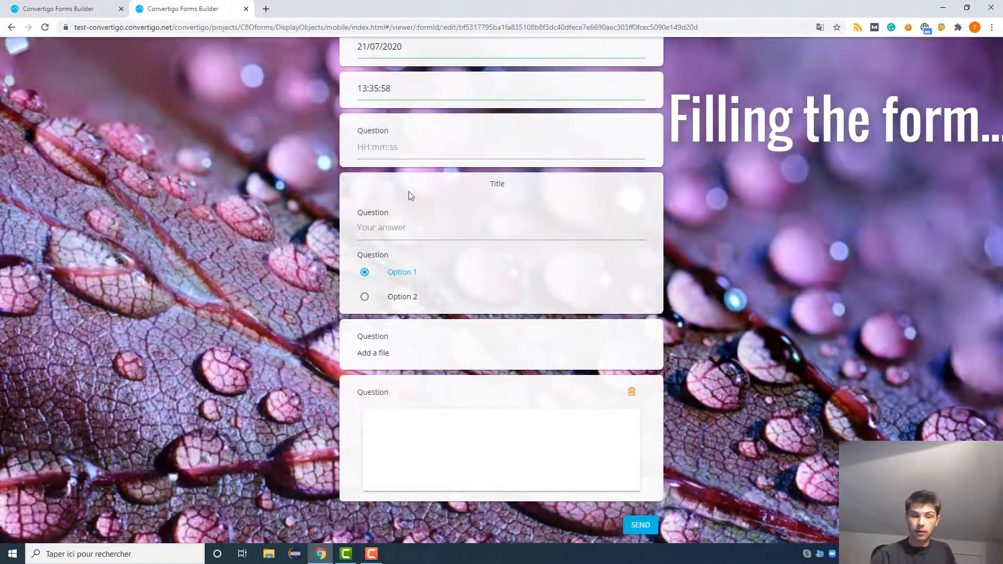
- Draw a freehand signature, send the completed Test form and confirm the submission
{"action": "left_click", "coordinate": [397, 450]}
{"action": "mouse_move", "coordinate": [444, 427]}
{"action": "left_mouse_down"}
{"action": "mouse_move", "coordinate": [462, 459]}
{"action": "mouse_move", "coordinate": [541, 454]}
{"action": "mouse_move", "coordinate": [583, 476]}
{"action": "mouse_move", "coordinate": [546, 474]}
{"action": "mouse_move", "coordinate": [439, 431]}
{"action": "left_mouse_up"}
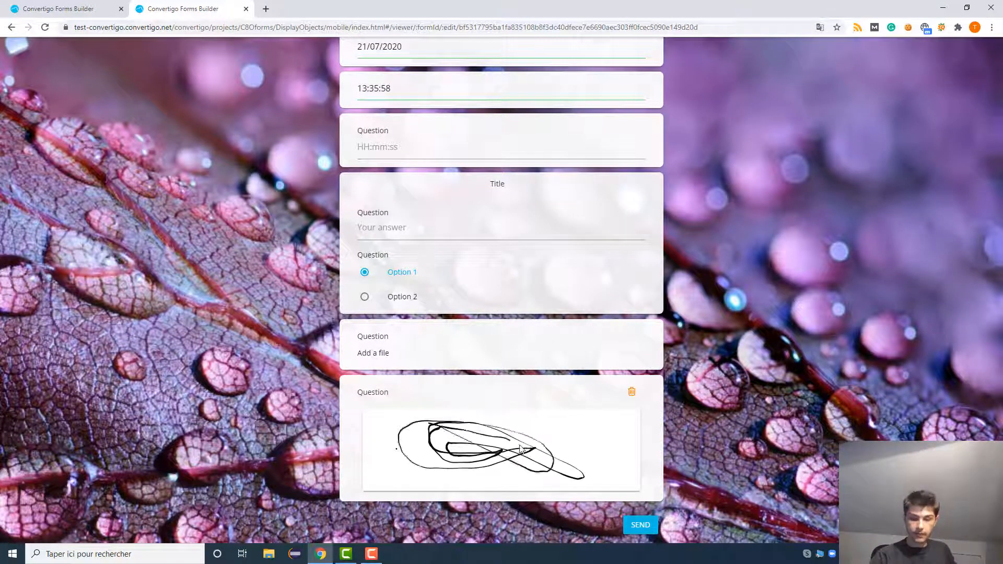
{"action": "left_click", "coordinate": [640, 524]}
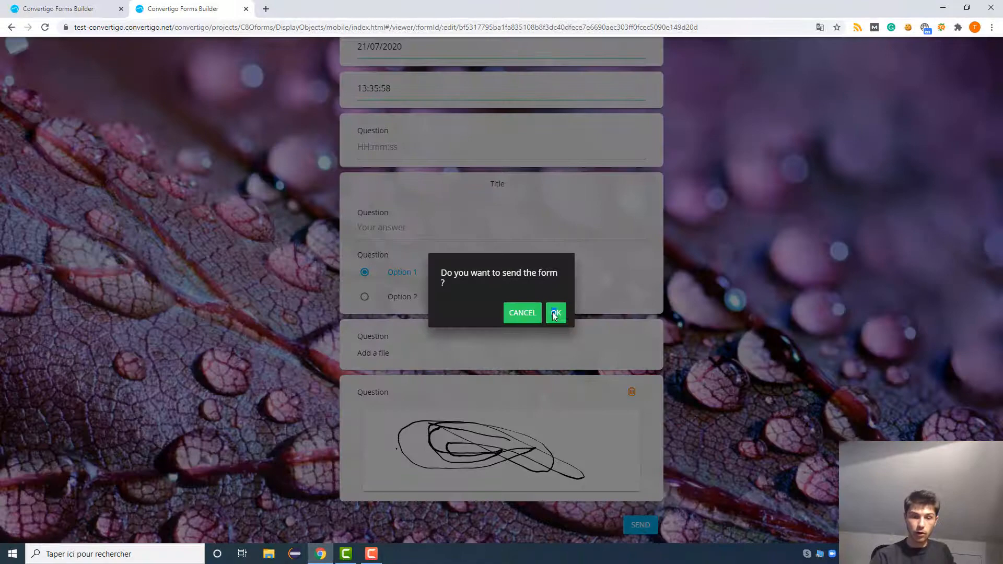
{"action": "left_click", "coordinate": [555, 313]}
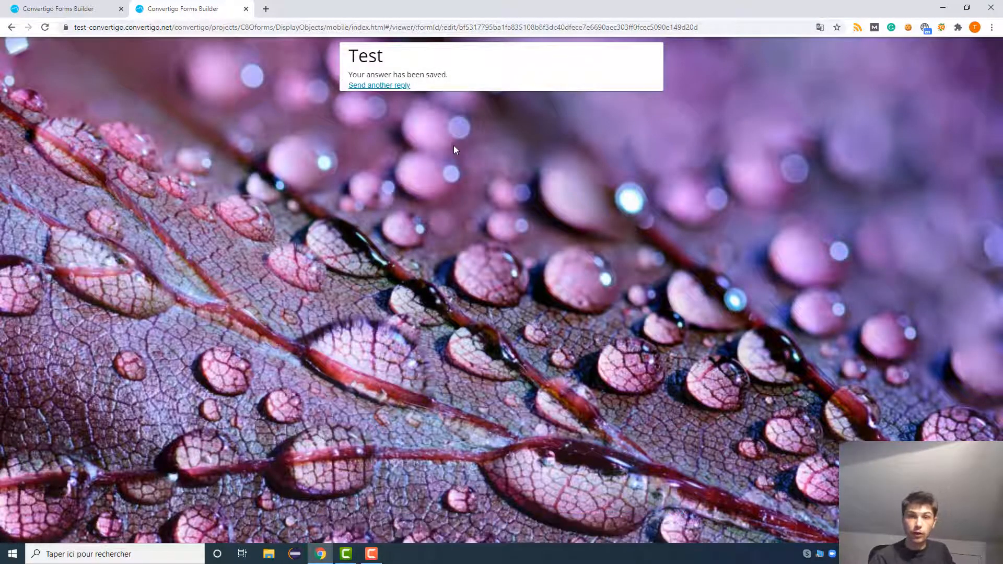
- Return to the Form Builder project list and show the Test form's action menu
{"action": "key", "text": "ctrl+Tab"}
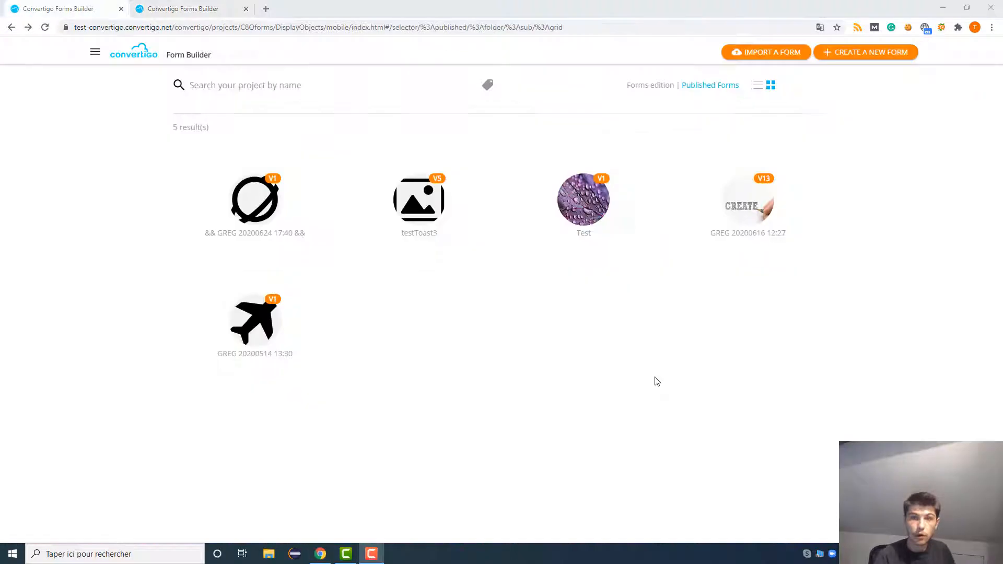
{"action": "mouse_move", "coordinate": [584, 202]}
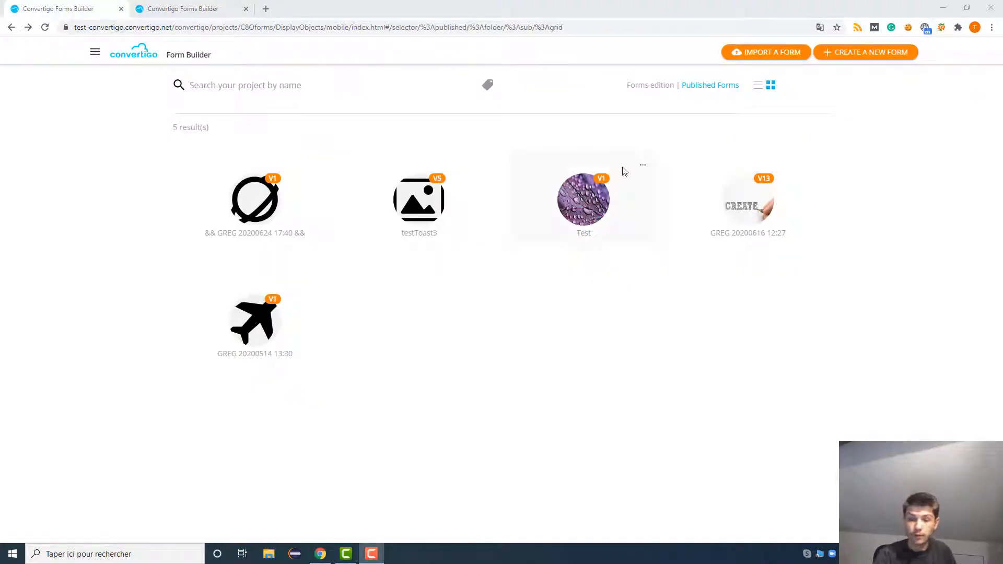
{"action": "left_click", "coordinate": [644, 166]}
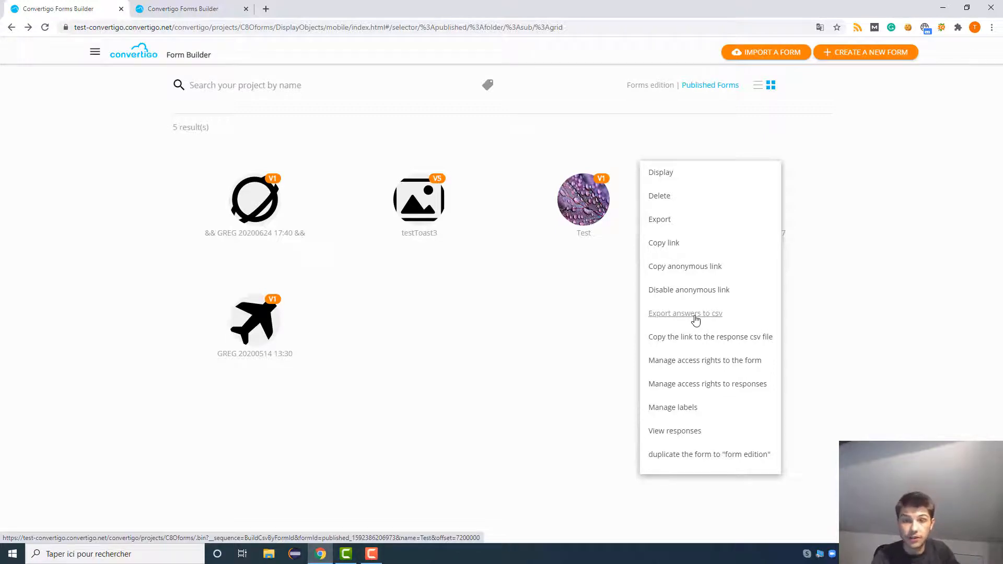
- View the Test form's response charts and preview the full radiolist1 question "Favorite color ?"
{"action": "left_click", "coordinate": [663, 433]}
{"action": "scroll", "coordinate": [501, 313], "scroll_direction": "down", "scroll_amount": 5}
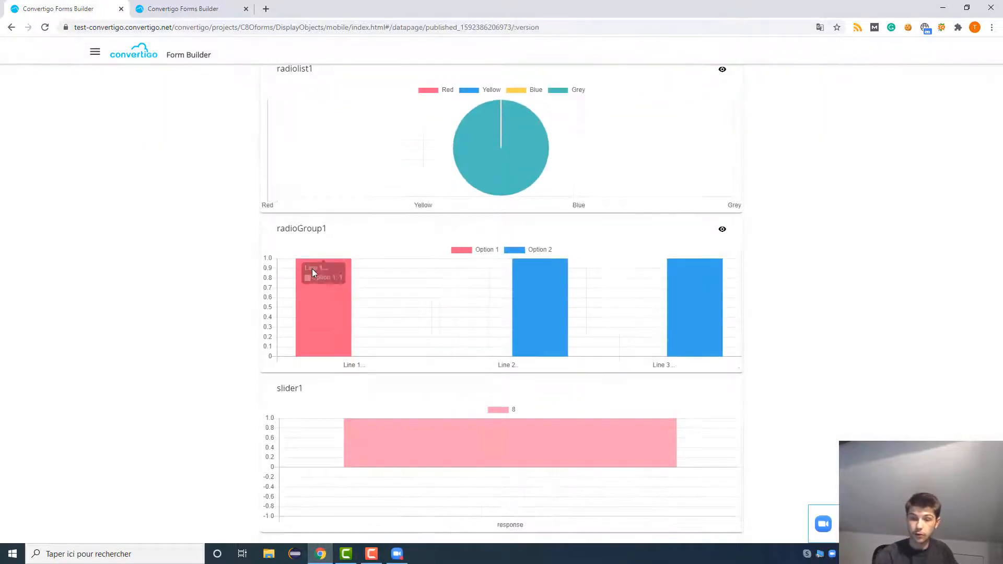
{"action": "scroll", "coordinate": [312, 268], "scroll_direction": "down", "scroll_amount": 3}
{"action": "scroll", "coordinate": [330, 267], "scroll_direction": "up", "scroll_amount": 6}
{"action": "scroll", "coordinate": [334, 259], "scroll_direction": "up", "scroll_amount": 5}
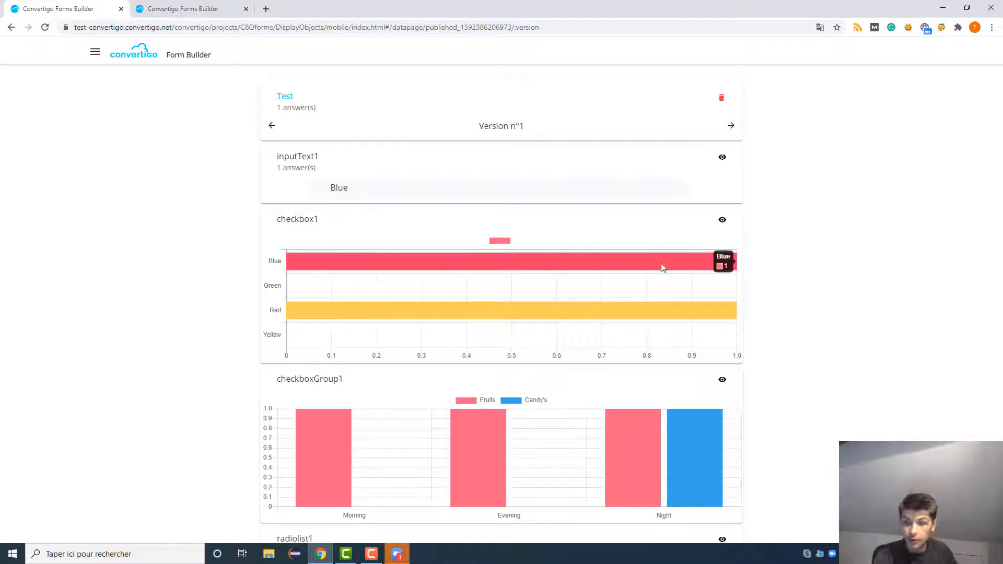
{"action": "mouse_move", "coordinate": [647, 310]}
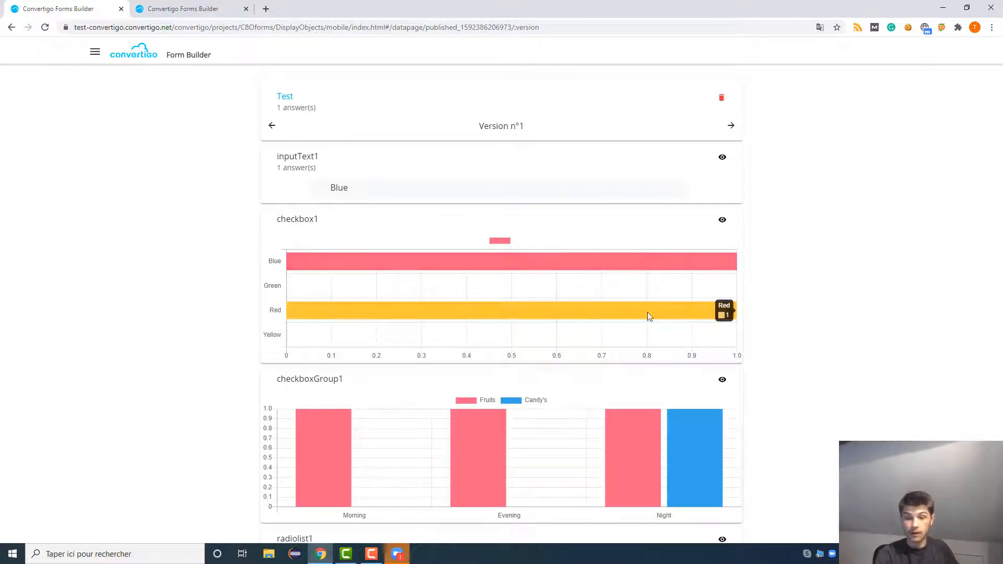
{"action": "scroll", "coordinate": [701, 304], "scroll_direction": "down", "scroll_amount": 2}
{"action": "scroll", "coordinate": [548, 314], "scroll_direction": "down", "scroll_amount": 1}
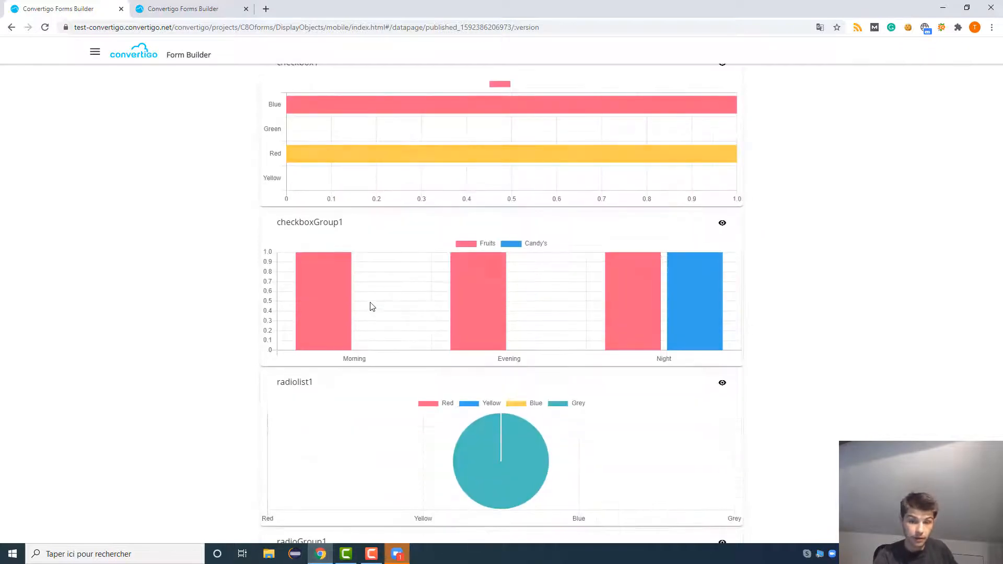
{"action": "scroll", "coordinate": [377, 326], "scroll_direction": "up", "scroll_amount": 2}
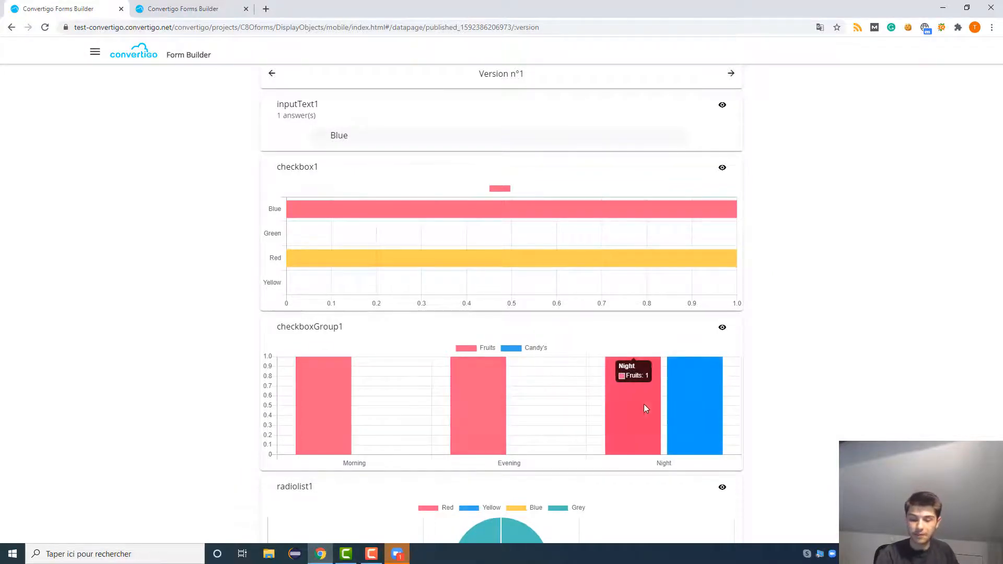
{"action": "scroll", "coordinate": [568, 252], "scroll_direction": "down", "scroll_amount": 1}
{"action": "scroll", "coordinate": [568, 252], "scroll_direction": "up", "scroll_amount": 2}
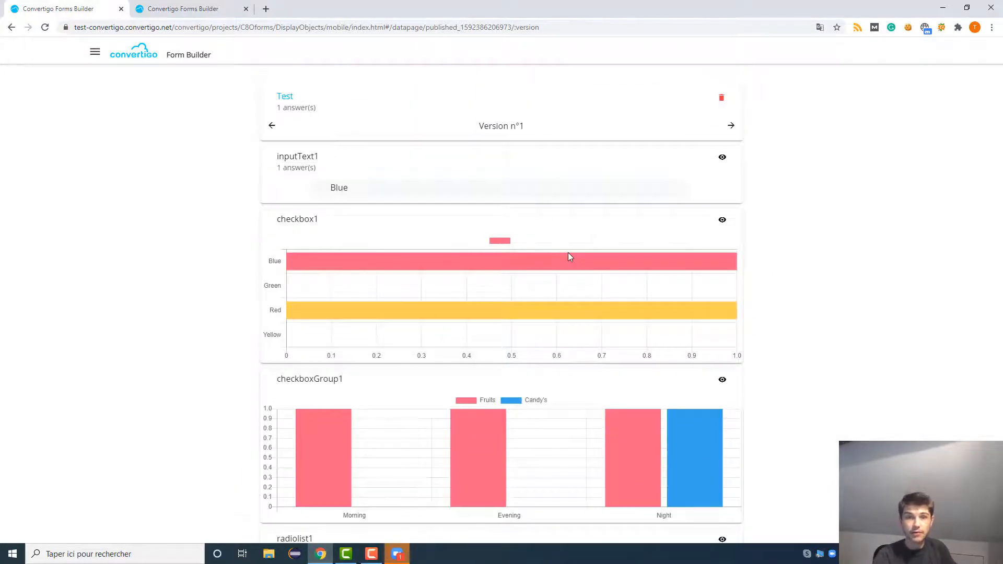
{"action": "scroll", "coordinate": [568, 253], "scroll_direction": "down", "scroll_amount": 5}
{"action": "scroll", "coordinate": [568, 253], "scroll_direction": "down", "scroll_amount": 2}
{"action": "scroll", "coordinate": [567, 252], "scroll_direction": "down", "scroll_amount": 3}
{"action": "scroll", "coordinate": [569, 256], "scroll_direction": "down", "scroll_amount": 3}
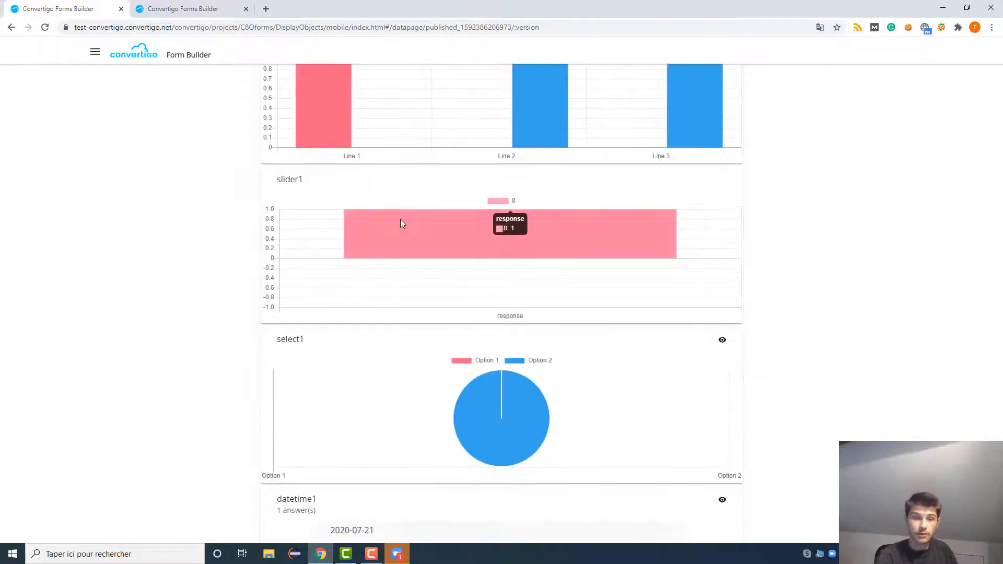
{"action": "scroll", "coordinate": [470, 259], "scroll_direction": "up", "scroll_amount": 3}
{"action": "scroll", "coordinate": [438, 256], "scroll_direction": "down", "scroll_amount": 5}
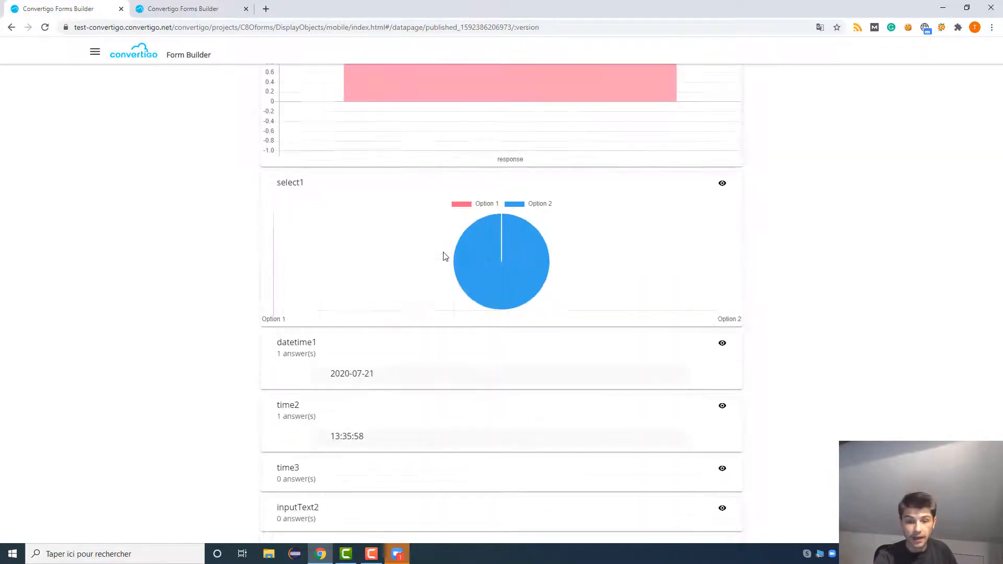
{"action": "scroll", "coordinate": [444, 255], "scroll_direction": "down", "scroll_amount": 3}
{"action": "scroll", "coordinate": [442, 255], "scroll_direction": "up", "scroll_amount": 3}
{"action": "scroll", "coordinate": [443, 255], "scroll_direction": "up", "scroll_amount": 3}
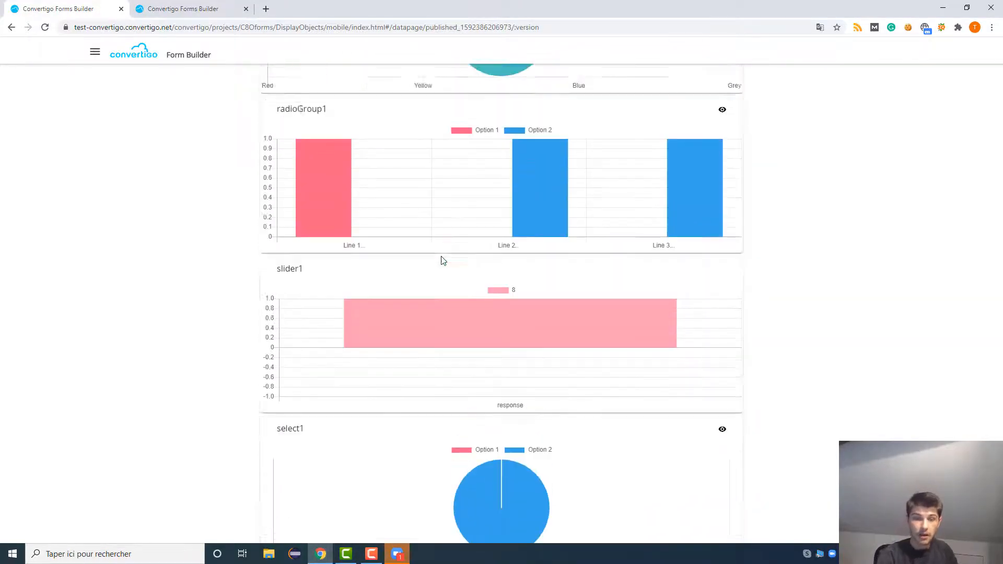
{"action": "scroll", "coordinate": [443, 256], "scroll_direction": "down", "scroll_amount": 3}
{"action": "scroll", "coordinate": [440, 260], "scroll_direction": "down", "scroll_amount": 5}
{"action": "scroll", "coordinate": [440, 260], "scroll_direction": "down", "scroll_amount": 1}
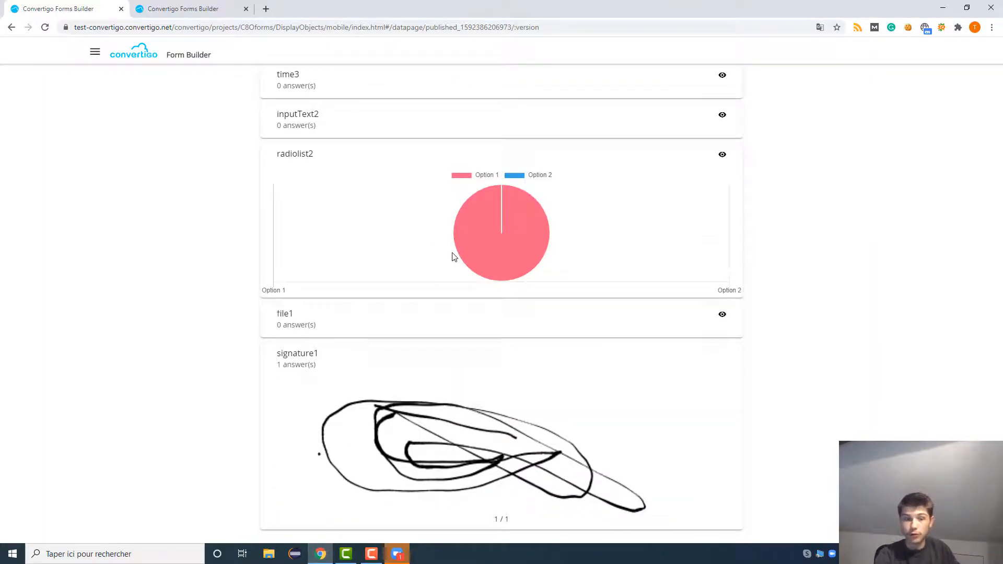
{"action": "scroll", "coordinate": [452, 255], "scroll_direction": "up", "scroll_amount": 1}
{"action": "scroll", "coordinate": [452, 256], "scroll_direction": "up", "scroll_amount": 4}
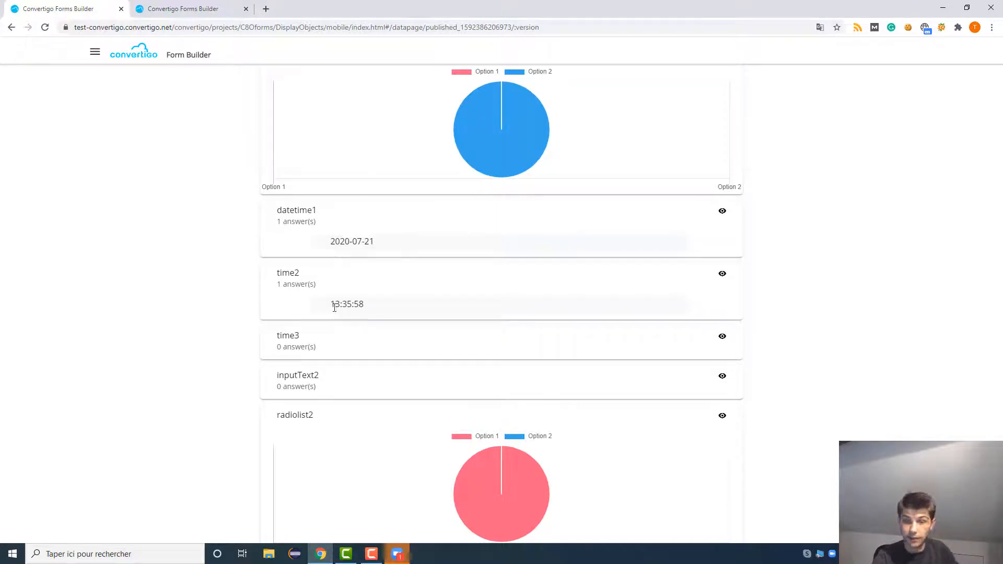
{"action": "scroll", "coordinate": [327, 366], "scroll_direction": "down", "scroll_amount": 4}
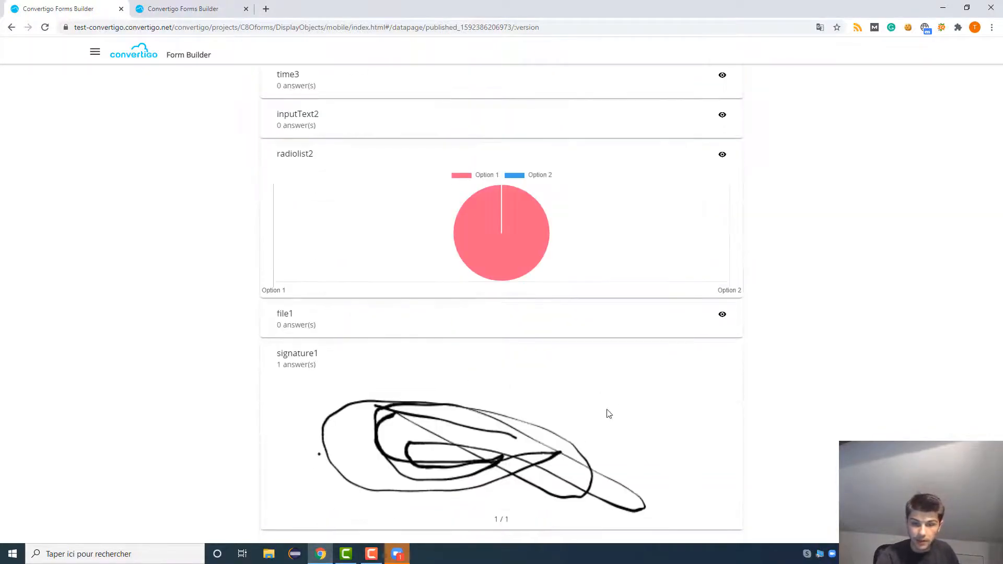
{"action": "scroll", "coordinate": [514, 324], "scroll_direction": "up", "scroll_amount": 4}
{"action": "scroll", "coordinate": [520, 318], "scroll_direction": "up", "scroll_amount": 4}
{"action": "scroll", "coordinate": [519, 318], "scroll_direction": "up", "scroll_amount": 4}
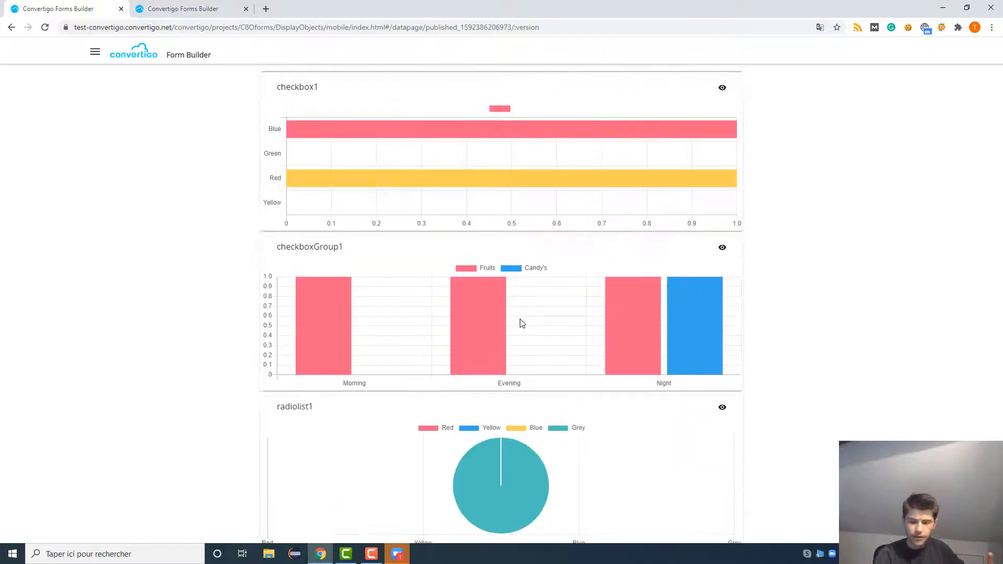
{"action": "scroll", "coordinate": [520, 319], "scroll_direction": "up", "scroll_amount": 3}
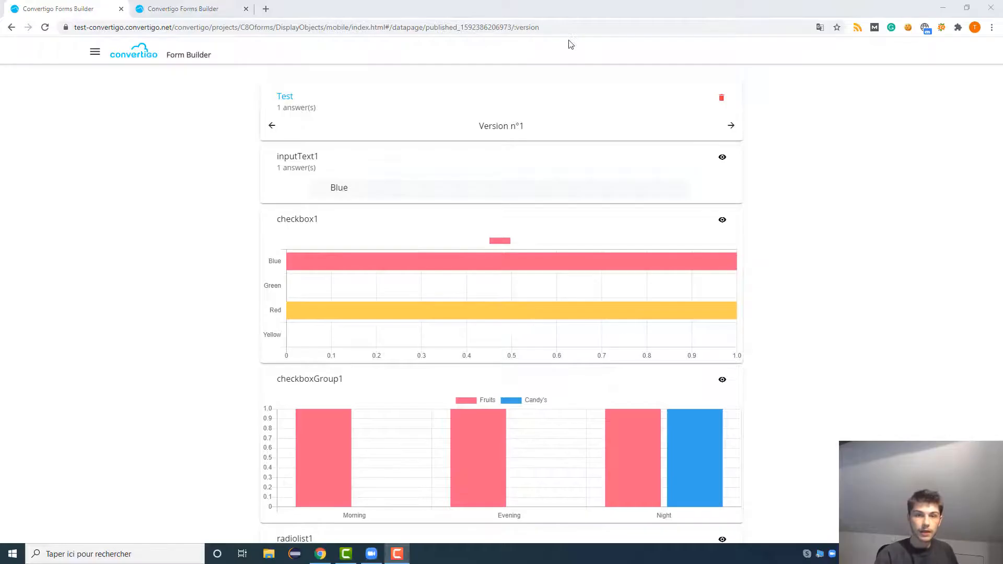
{"action": "scroll", "coordinate": [427, 174], "scroll_direction": "down", "scroll_amount": 2}
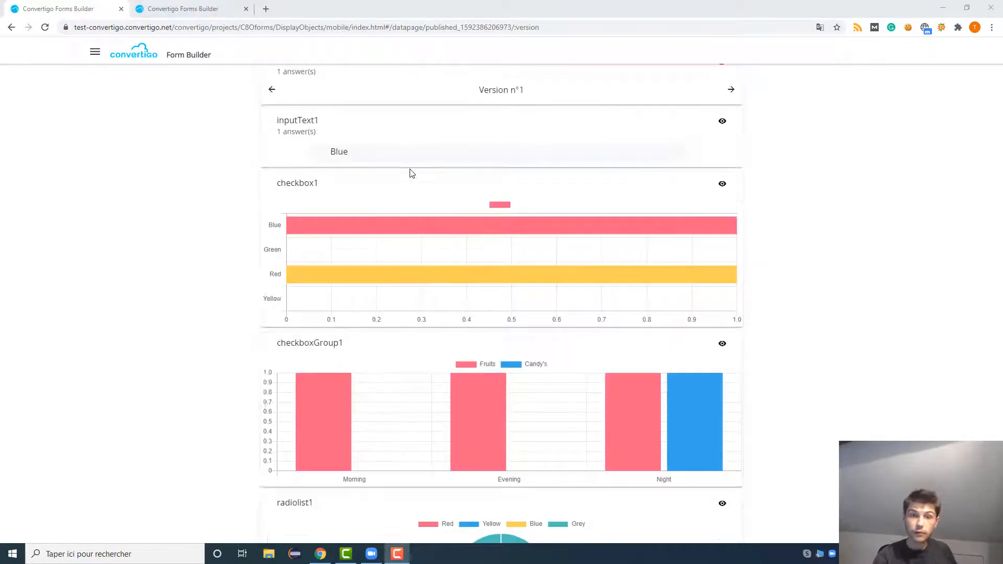
{"action": "scroll", "coordinate": [416, 177], "scroll_direction": "down", "scroll_amount": 2}
{"action": "scroll", "coordinate": [408, 178], "scroll_direction": "down", "scroll_amount": 2}
{"action": "scroll", "coordinate": [402, 182], "scroll_direction": "down", "scroll_amount": 1}
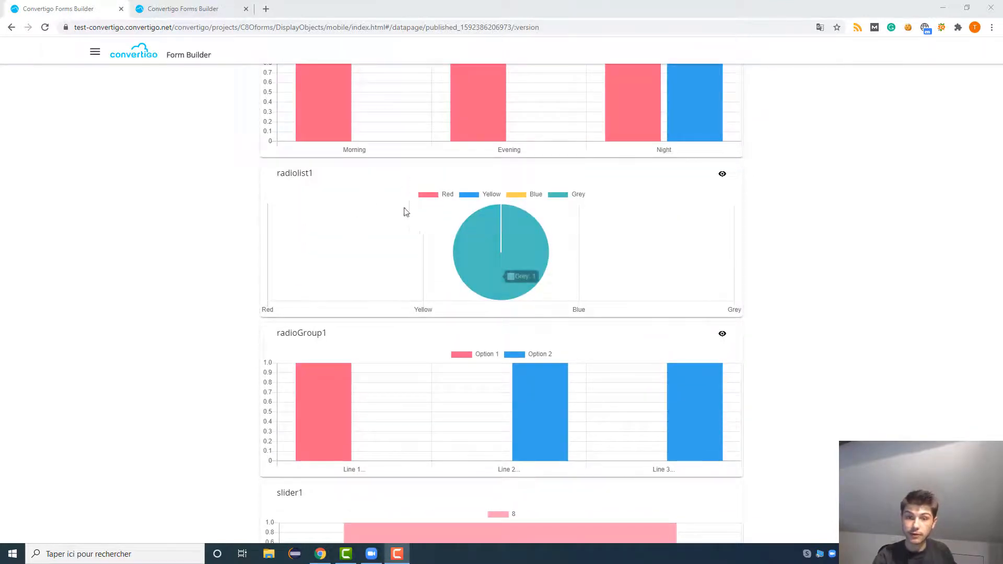
{"action": "left_click", "coordinate": [722, 176]}
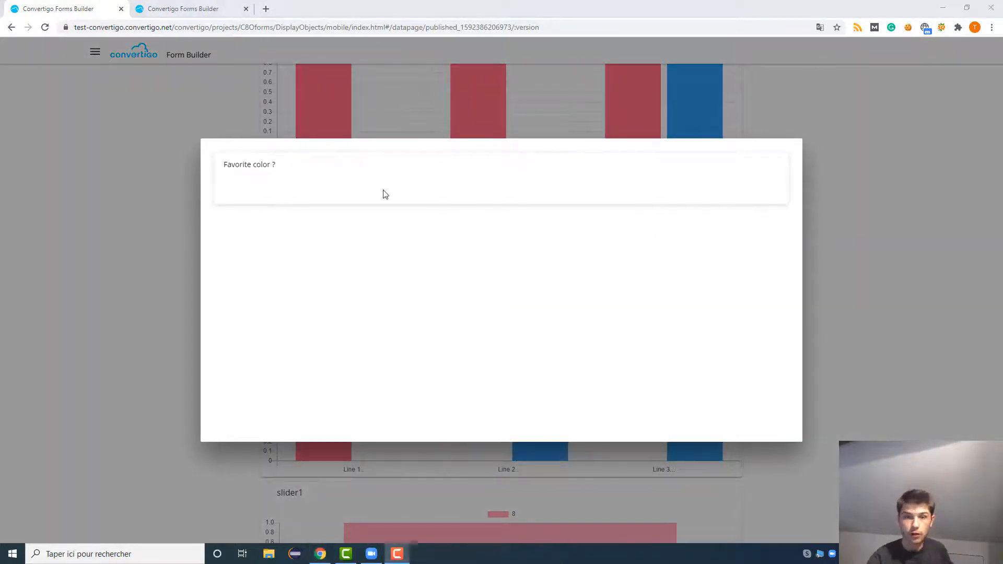
- Dismiss the question preview and go back to the published forms grid
{"action": "key", "text": "Escape"}
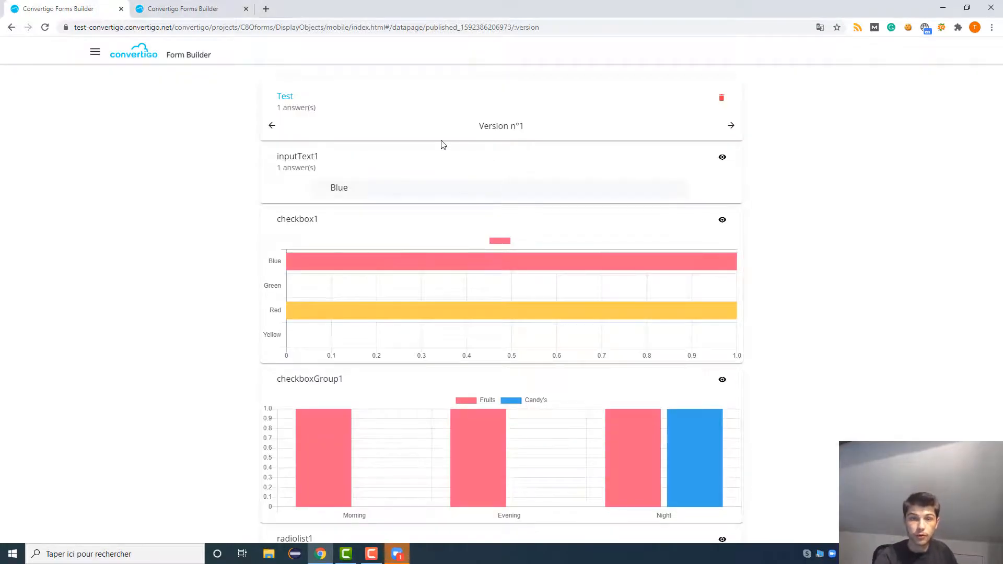
{"action": "key", "text": "alt+Left"}
{"action": "mouse_move", "coordinate": [584, 198]}
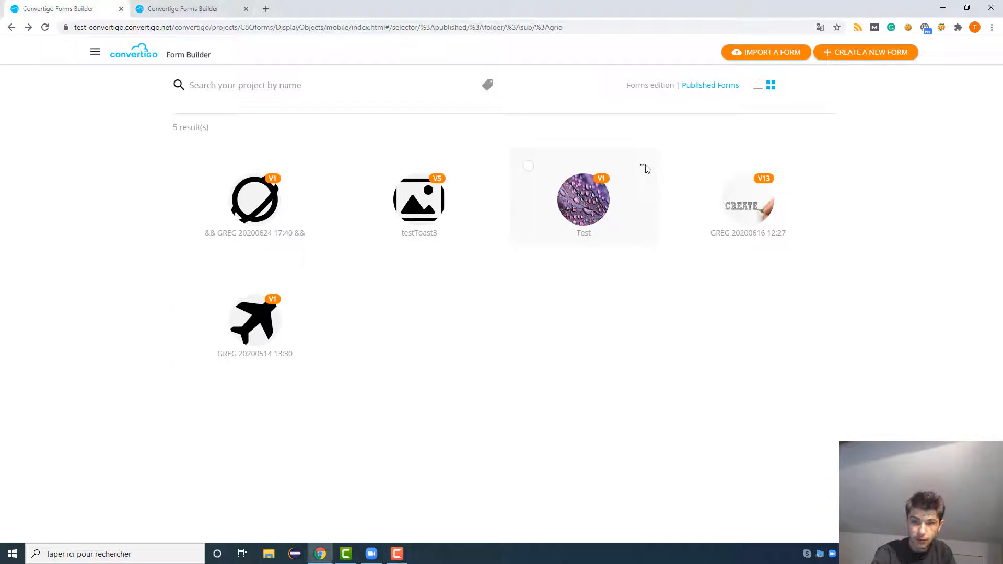
- Export the Test form's answers to CSV and open the downloaded Test (1).csv in Excel
{"action": "left_click", "coordinate": [643, 167]}
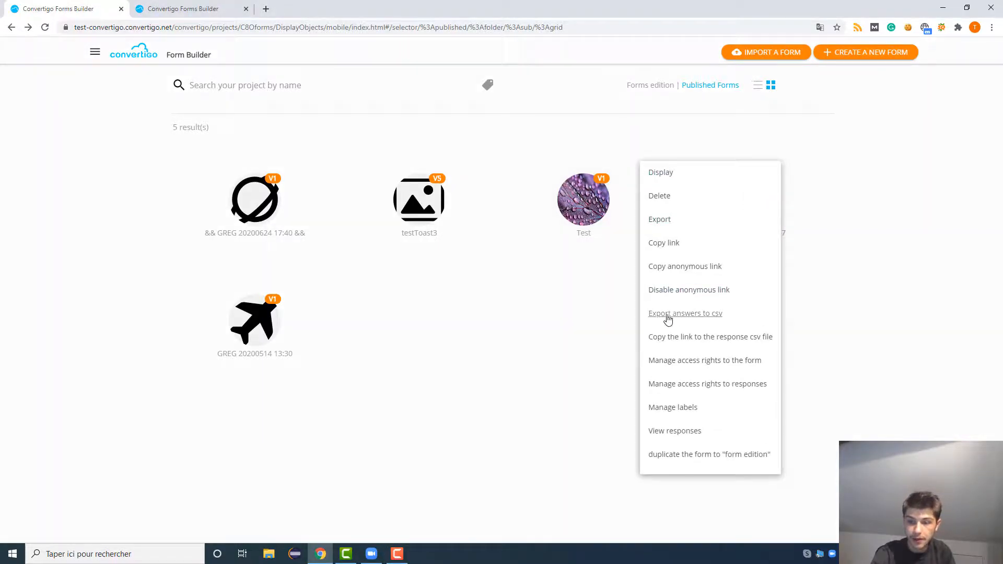
{"action": "left_click", "coordinate": [668, 317]}
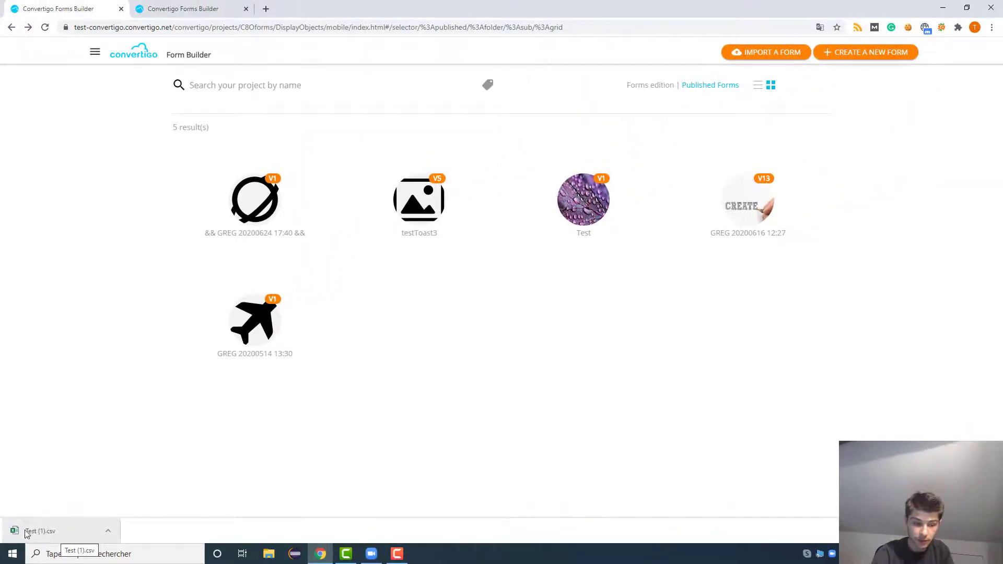
{"action": "left_click", "coordinate": [33, 530]}
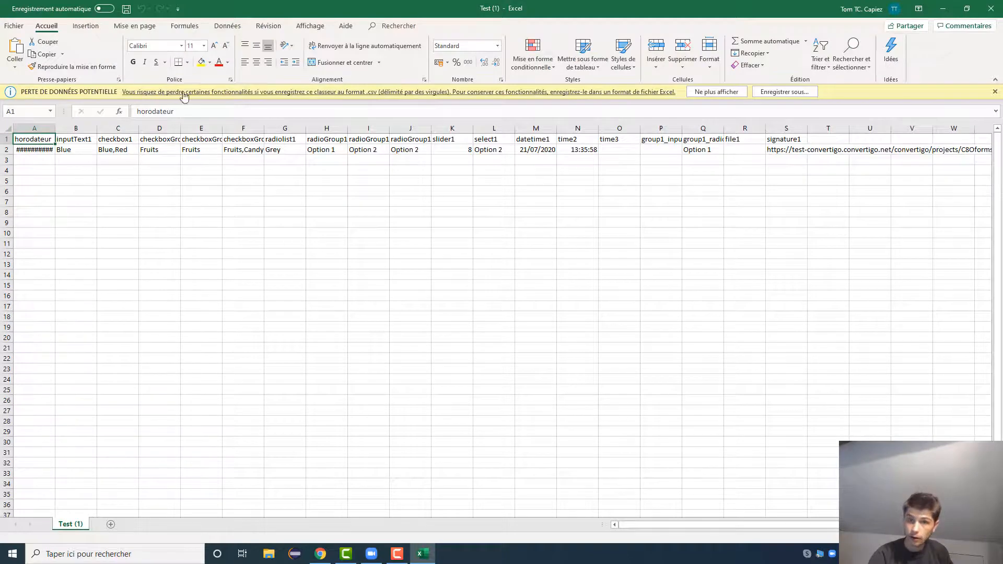
{"action": "left_click_drag", "start_coordinate": [627, 524], "coordinate": [619, 524]}
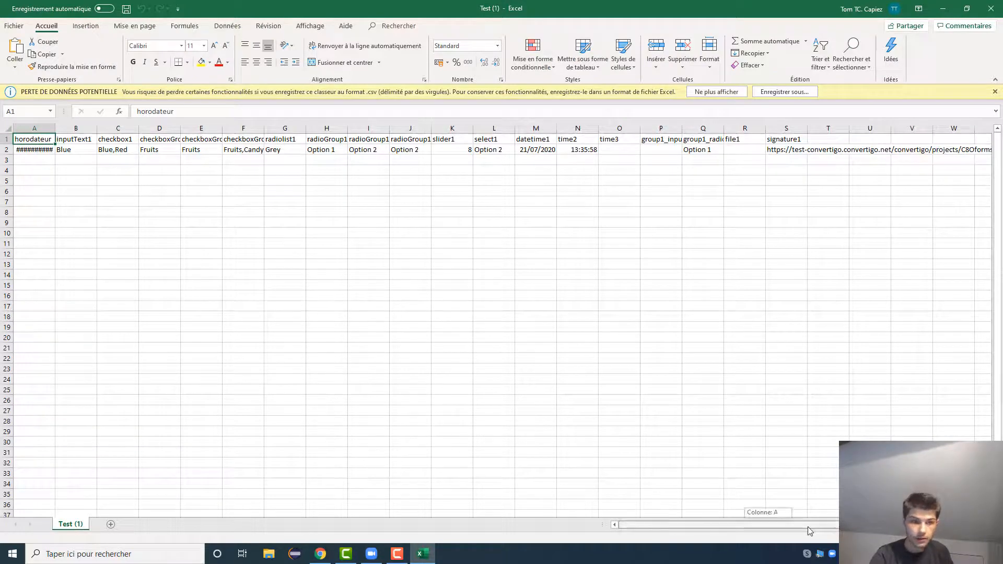
- Inspect the row 2 answers (Blue, Fruits, Grey, Option 1) across cells B2 to H2
{"action": "left_click", "coordinate": [84, 149]}
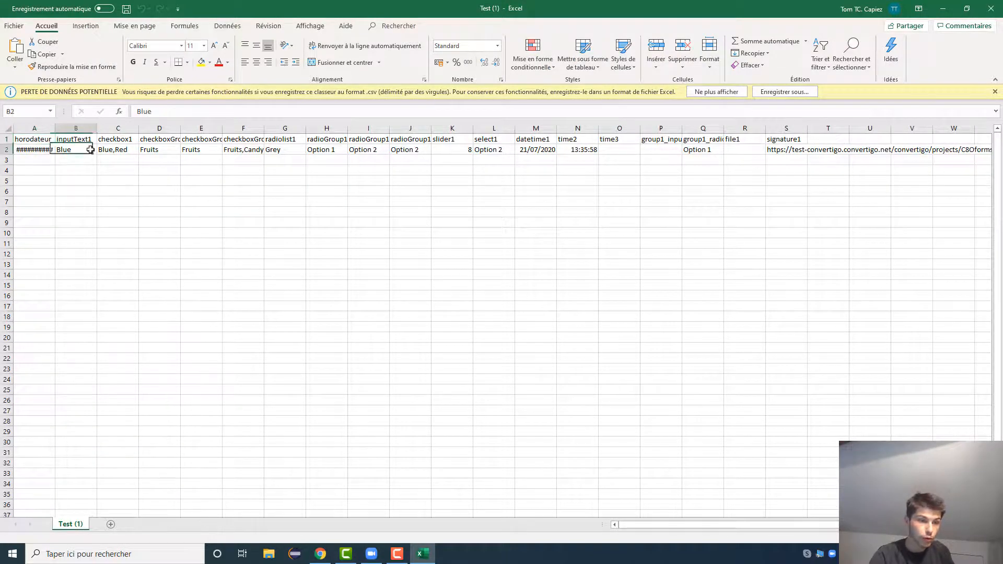
{"action": "left_click", "coordinate": [126, 150]}
{"action": "left_click", "coordinate": [161, 150]}
{"action": "left_click", "coordinate": [192, 149]}
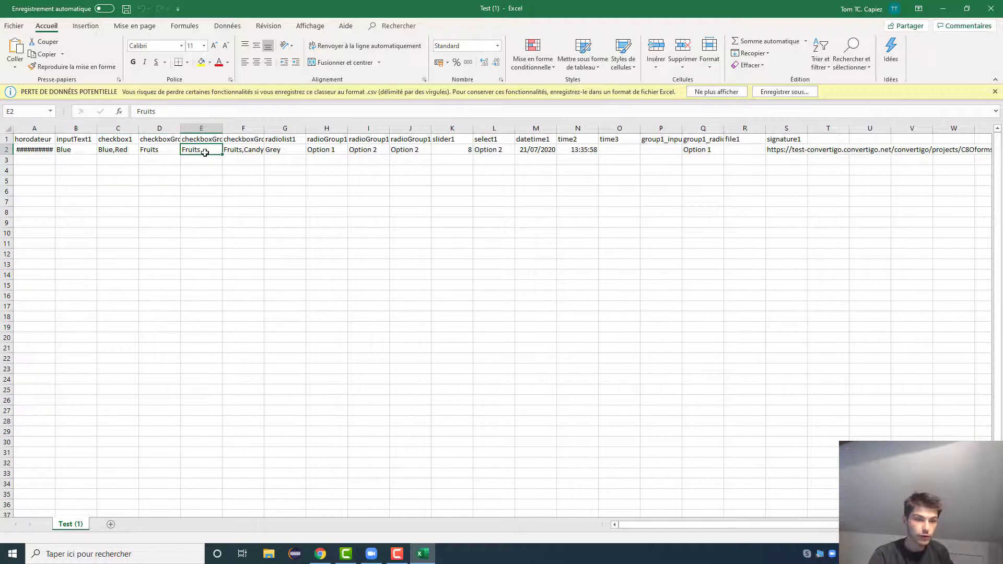
{"action": "left_click", "coordinate": [252, 151]}
{"action": "left_click", "coordinate": [286, 149]}
{"action": "left_click", "coordinate": [326, 150]}
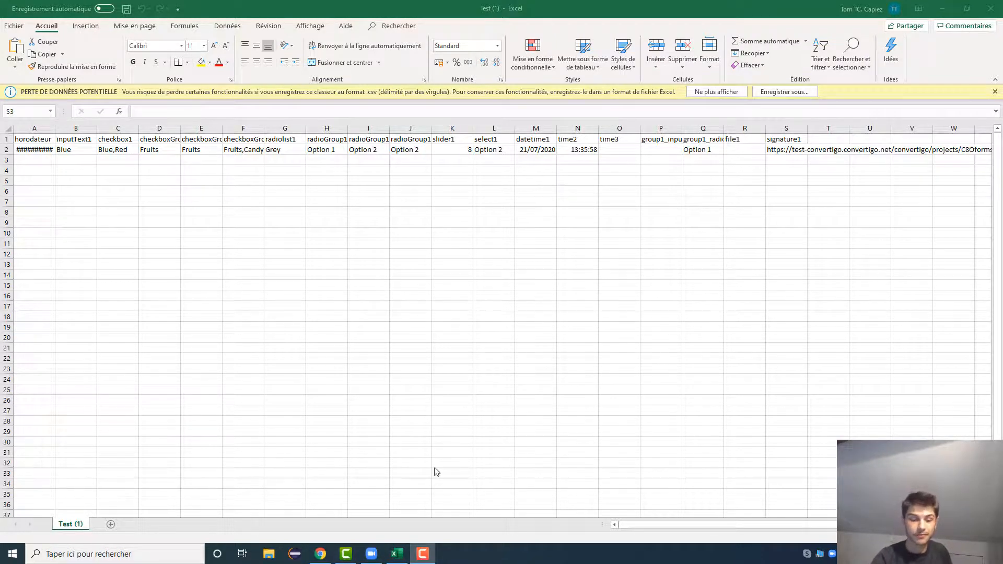
- Read the field column headers inputText1, checkbox1, checkboxGroup1_Morning/Evening and select1
{"action": "left_click", "coordinate": [73, 139]}
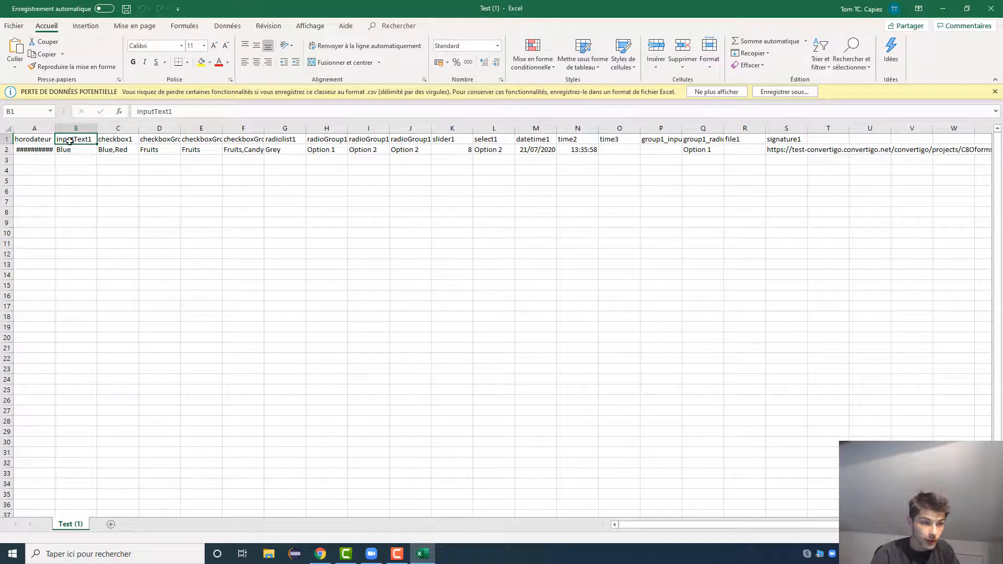
{"action": "left_click", "coordinate": [118, 140]}
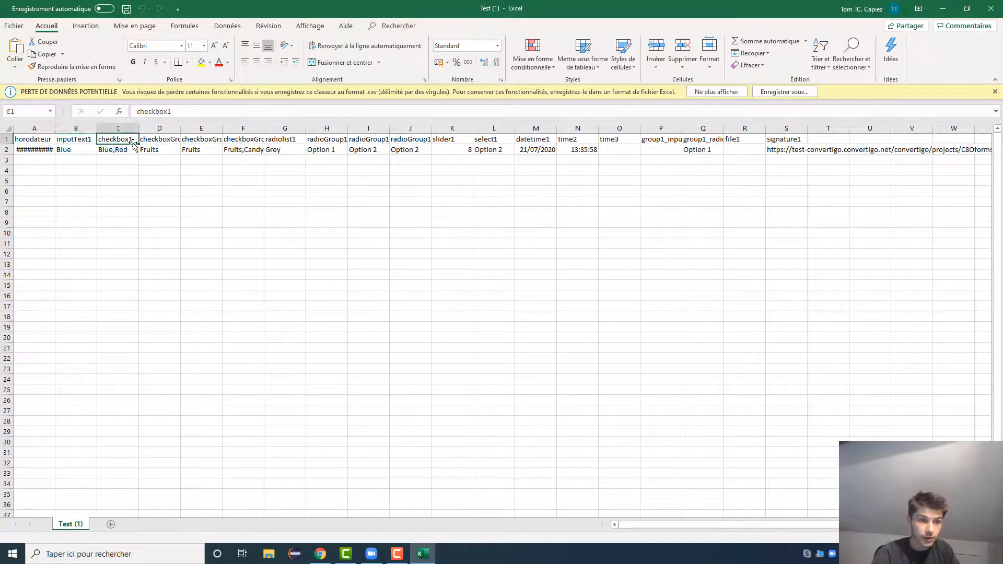
{"action": "left_click", "coordinate": [156, 139]}
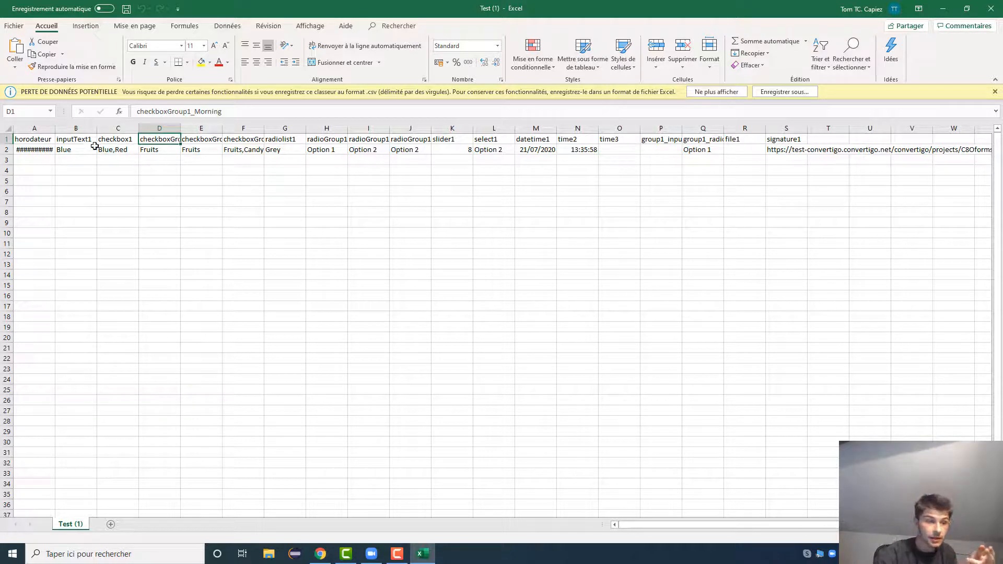
{"action": "left_click", "coordinate": [76, 141]}
{"action": "left_click", "coordinate": [115, 140]}
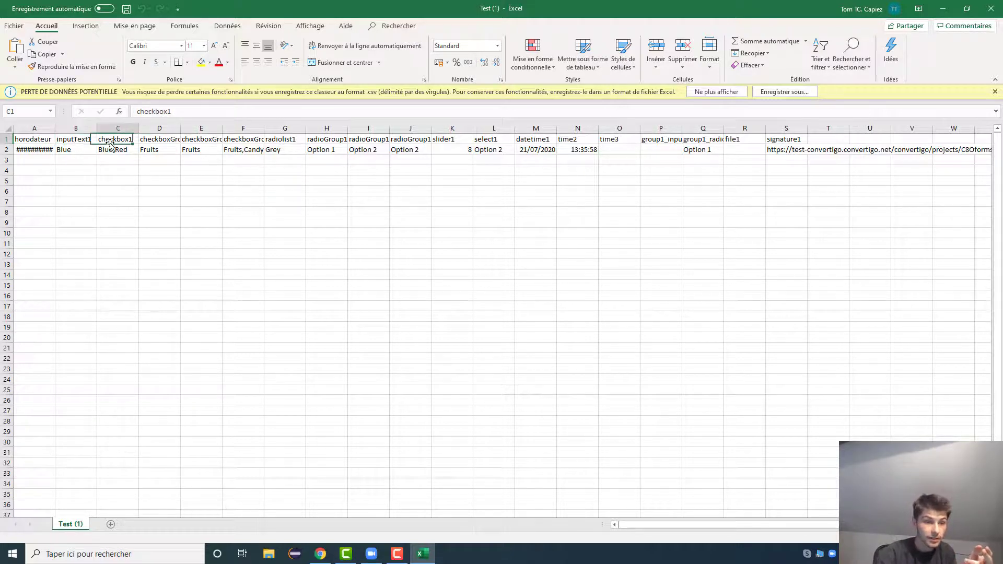
{"action": "left_click", "coordinate": [150, 140]}
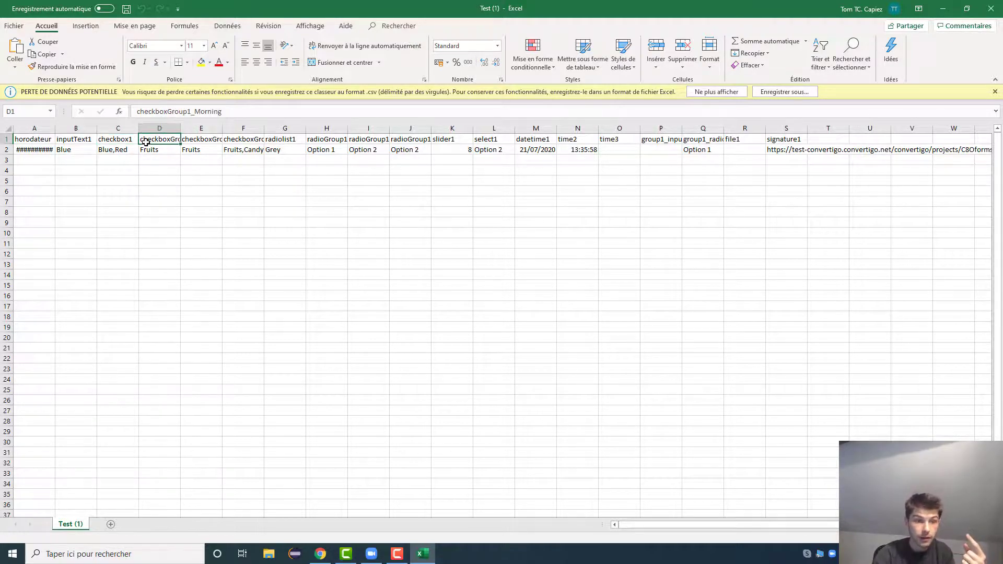
{"action": "left_click", "coordinate": [202, 141]}
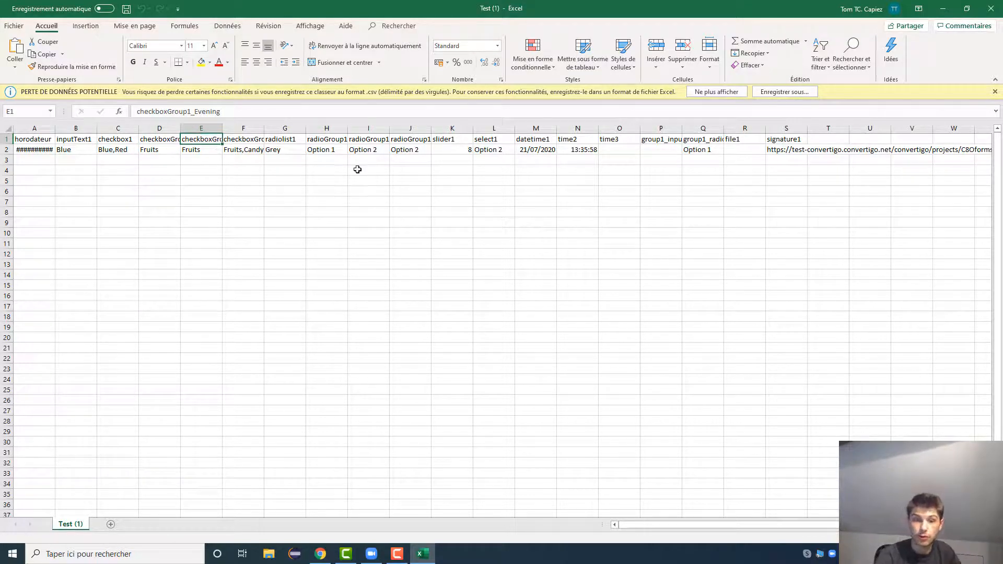
{"action": "left_click", "coordinate": [117, 139]}
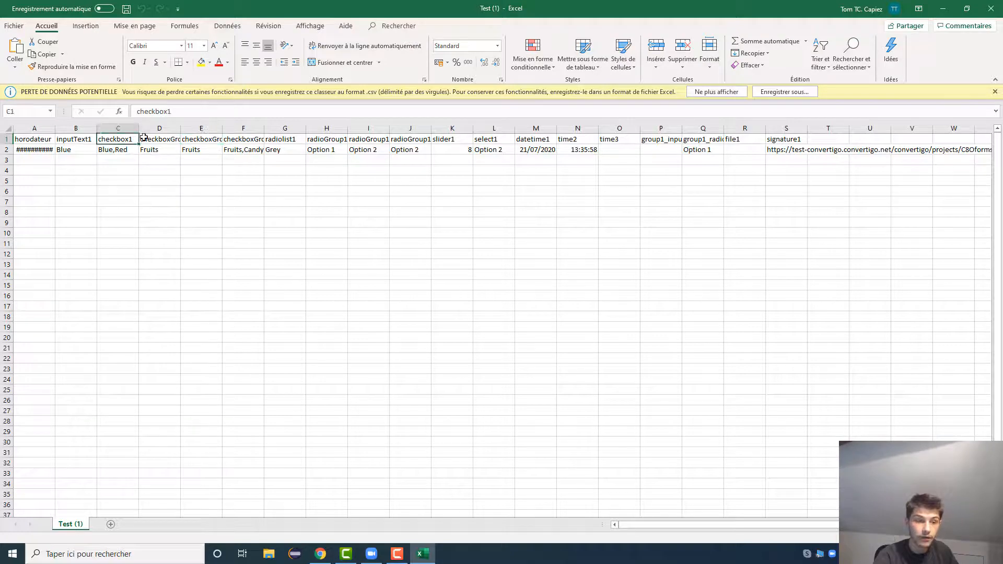
{"action": "left_click", "coordinate": [158, 140]}
{"action": "left_click", "coordinate": [494, 139]}
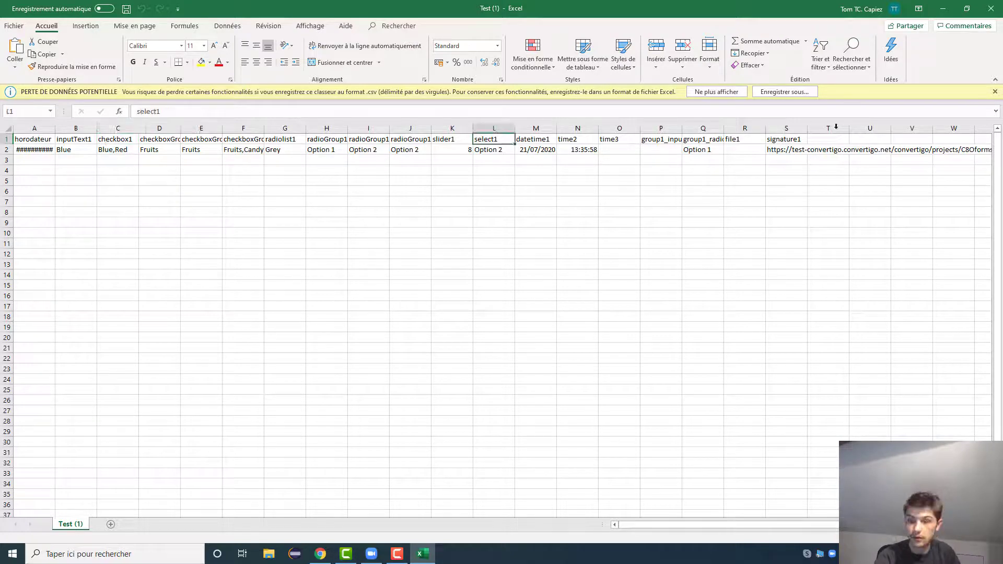
- Check the signature1 column and its link in S2, then switch back to Forms Builder in the browser
{"action": "left_click", "coordinate": [778, 142]}
{"action": "left_click", "coordinate": [776, 160]}
{"action": "left_click", "coordinate": [780, 152]}
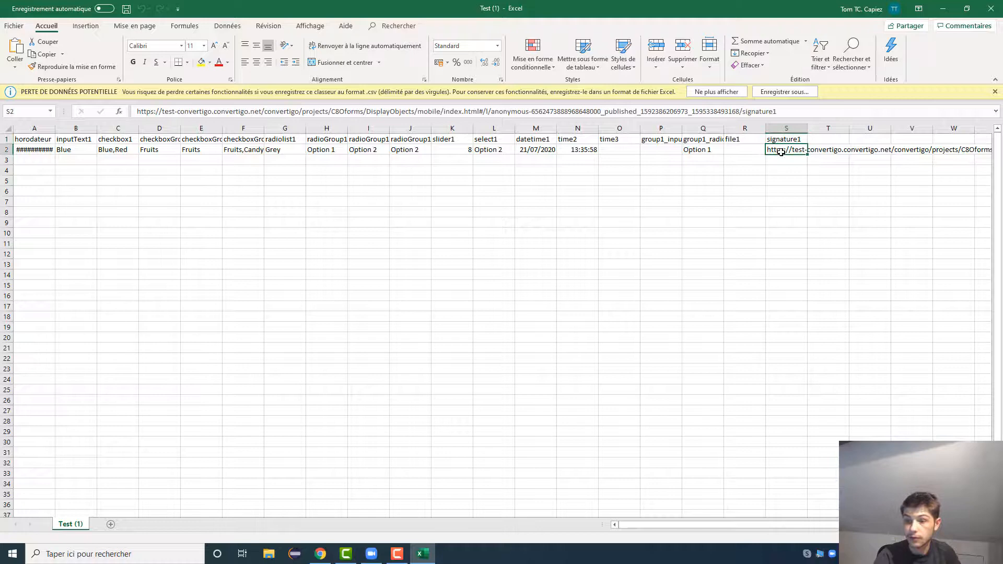
{"action": "left_click", "coordinate": [832, 153]}
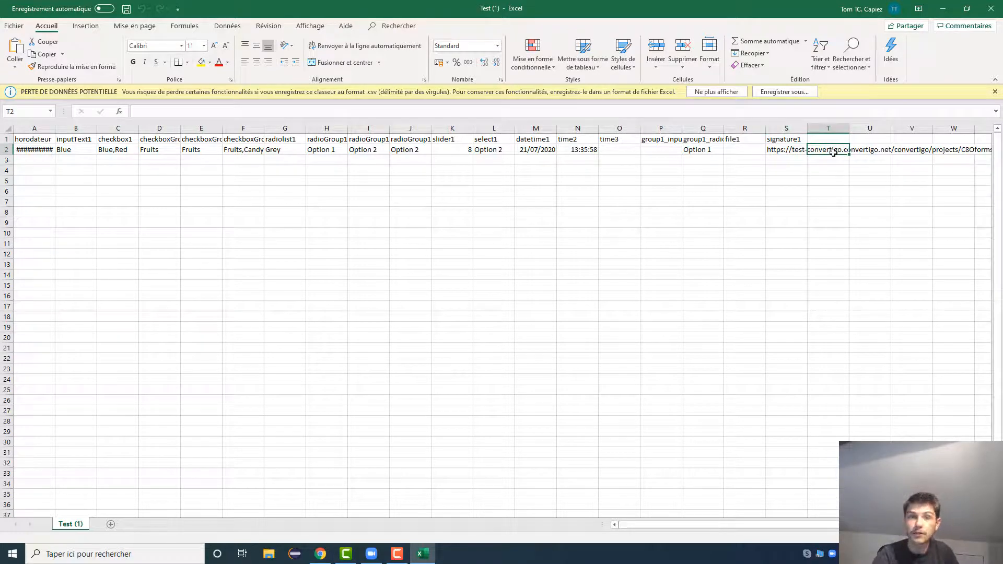
{"action": "left_click", "coordinate": [794, 157]}
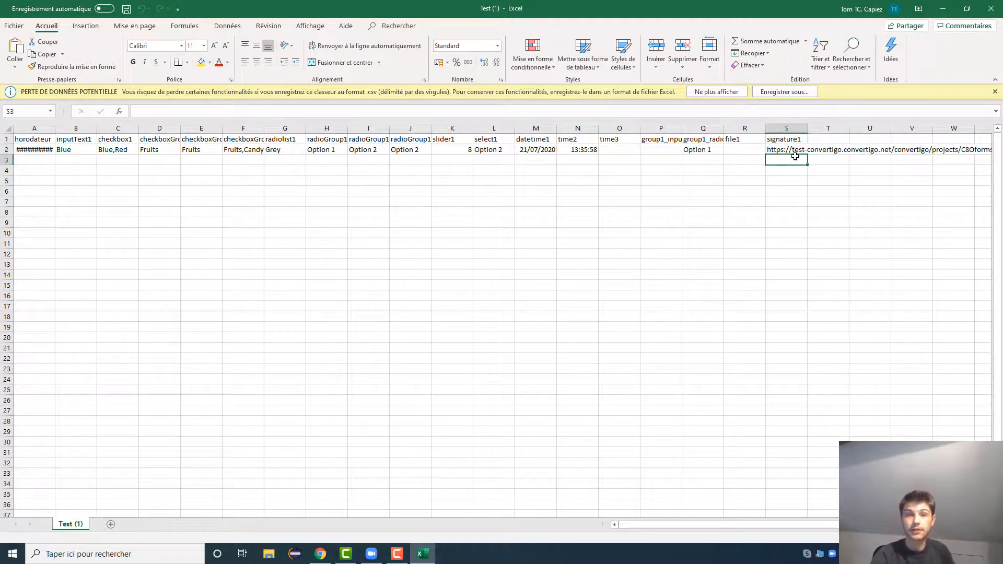
{"action": "left_click", "coordinate": [371, 554]}
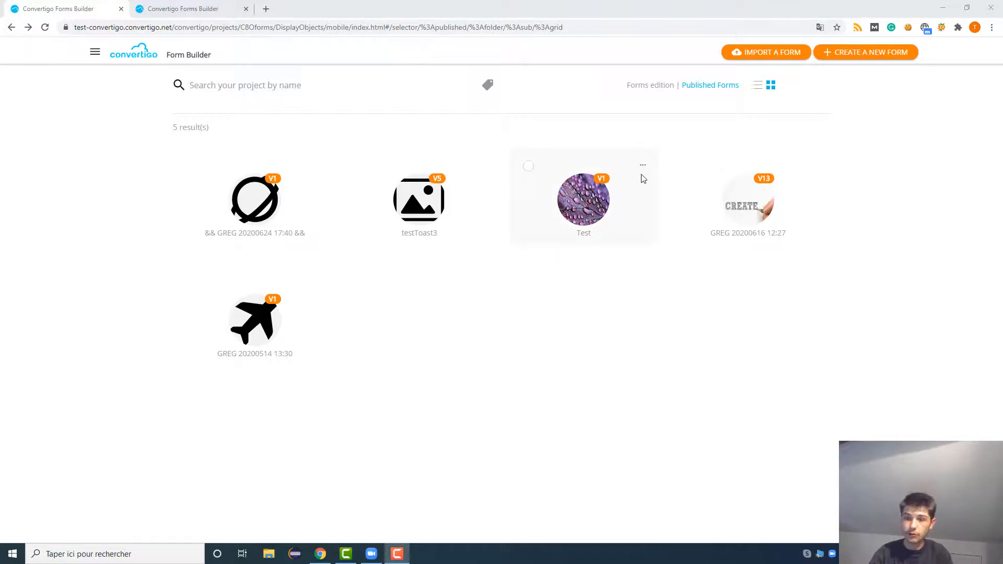
- From the Test form's action menu, choose Manage access rights to share it with groups
{"action": "left_click", "coordinate": [642, 166]}
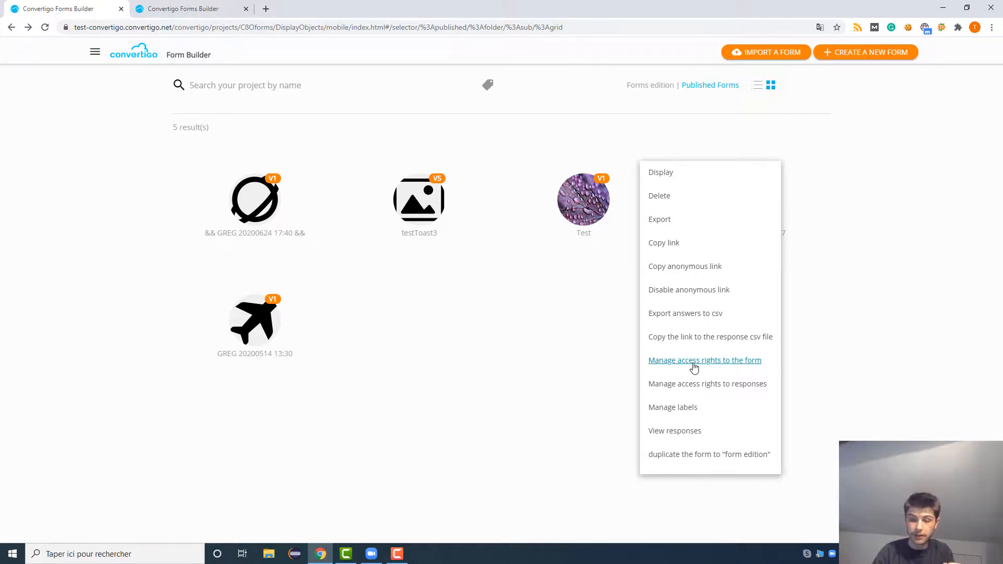
{"action": "left_click", "coordinate": [694, 366]}
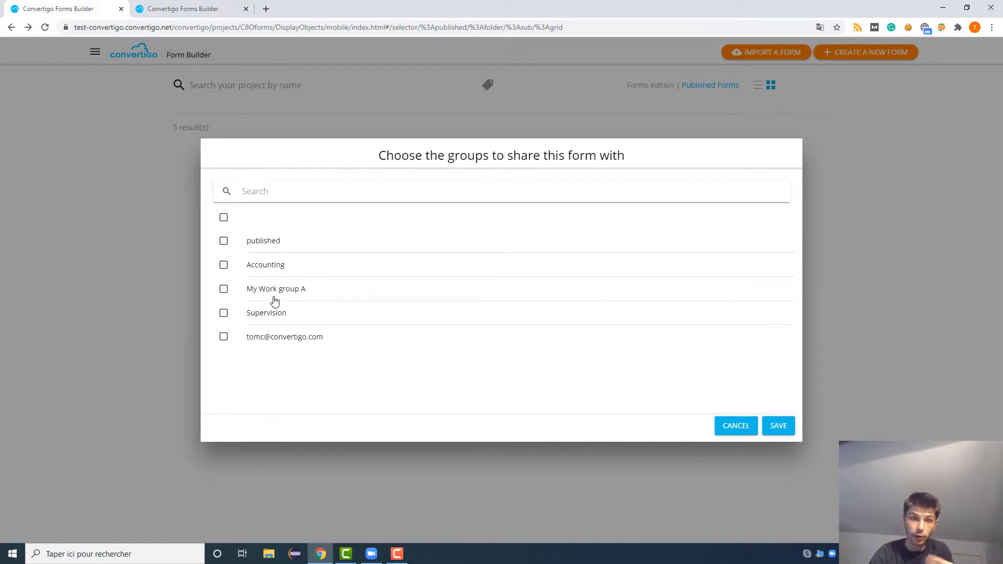
{"action": "left_click", "coordinate": [223, 313]}
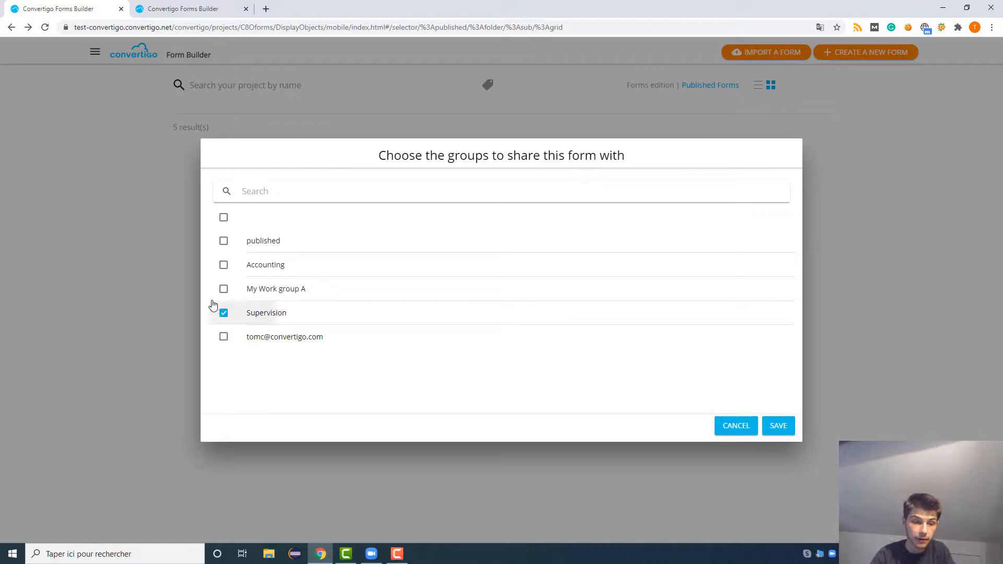
{"action": "left_click", "coordinate": [223, 313]}
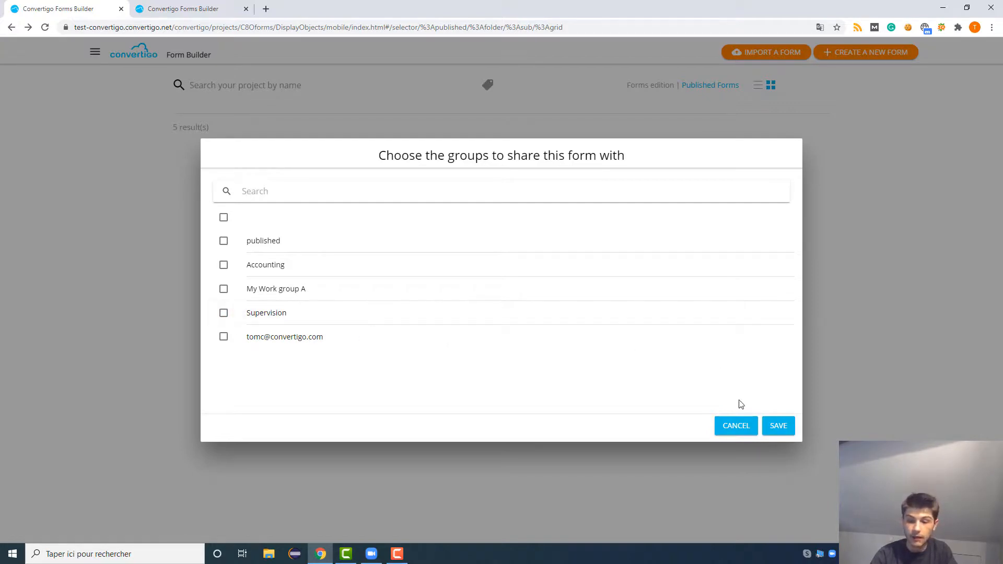